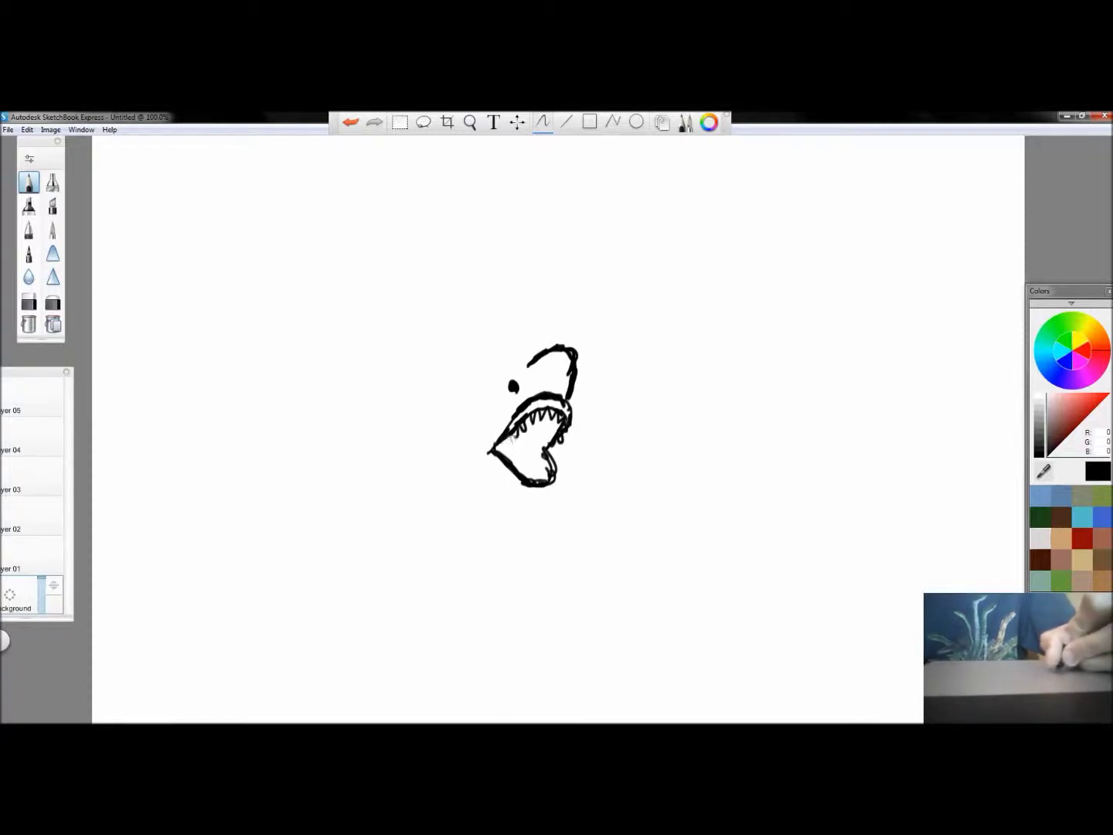
Finish the black outline of the open-mouthed shark with lower teeth, body, fins, tail, gill slits, nostril and belly line
{"action": "left_click_drag", "start_coordinate": [547, 447], "coordinate": [553, 479]}
{"action": "left_click_drag", "start_coordinate": [522, 364], "coordinate": [481, 384]}
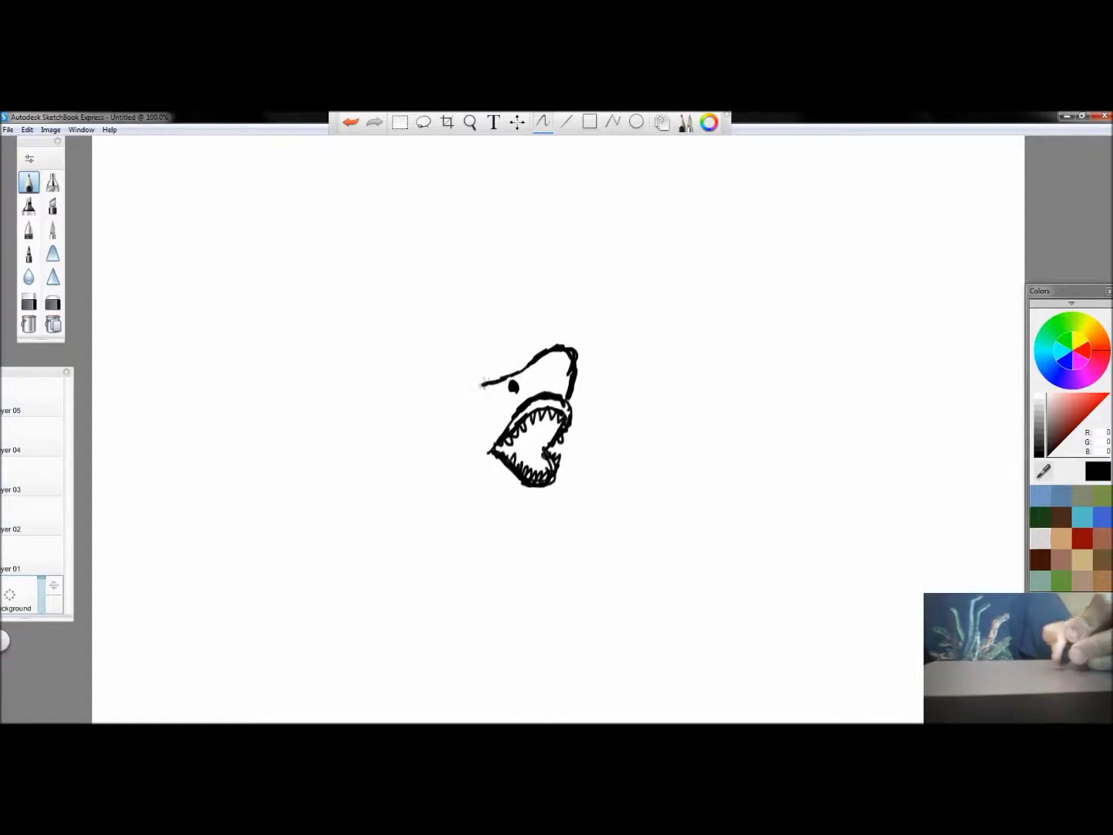
{"action": "mouse_move", "coordinate": [546, 492]}
{"action": "left_mouse_down"}
{"action": "mouse_move", "coordinate": [446, 473]}
{"action": "mouse_move", "coordinate": [410, 477]}
{"action": "mouse_move", "coordinate": [365, 504]}
{"action": "mouse_move", "coordinate": [402, 425]}
{"action": "left_mouse_up"}
{"action": "mouse_move", "coordinate": [479, 384]}
{"action": "left_mouse_down"}
{"action": "mouse_move", "coordinate": [454, 371]}
{"action": "mouse_move", "coordinate": [423, 374]}
{"action": "left_mouse_up"}
{"action": "mouse_move", "coordinate": [379, 430]}
{"action": "left_mouse_down"}
{"action": "mouse_move", "coordinate": [347, 411]}
{"action": "mouse_move", "coordinate": [364, 426]}
{"action": "left_mouse_up"}
{"action": "mouse_move", "coordinate": [412, 377]}
{"action": "left_mouse_down"}
{"action": "mouse_move", "coordinate": [384, 360]}
{"action": "mouse_move", "coordinate": [345, 379]}
{"action": "mouse_move", "coordinate": [344, 414]}
{"action": "mouse_move", "coordinate": [447, 285]}
{"action": "mouse_move", "coordinate": [483, 325]}
{"action": "mouse_move", "coordinate": [434, 349]}
{"action": "mouse_move", "coordinate": [467, 331]}
{"action": "left_mouse_up"}
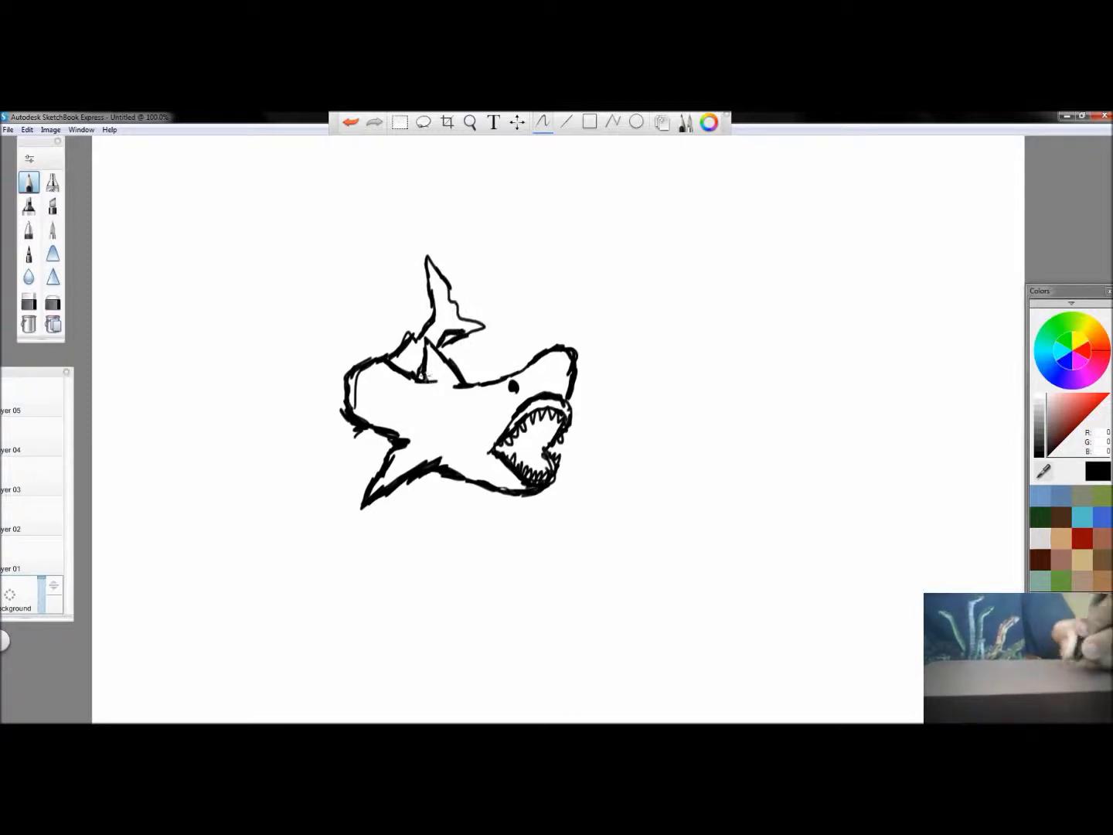
{"action": "mouse_move", "coordinate": [540, 376]}
{"action": "left_mouse_down"}
{"action": "mouse_move", "coordinate": [450, 453]}
{"action": "mouse_move", "coordinate": [400, 441]}
{"action": "mouse_move", "coordinate": [354, 406]}
{"action": "left_mouse_up"}
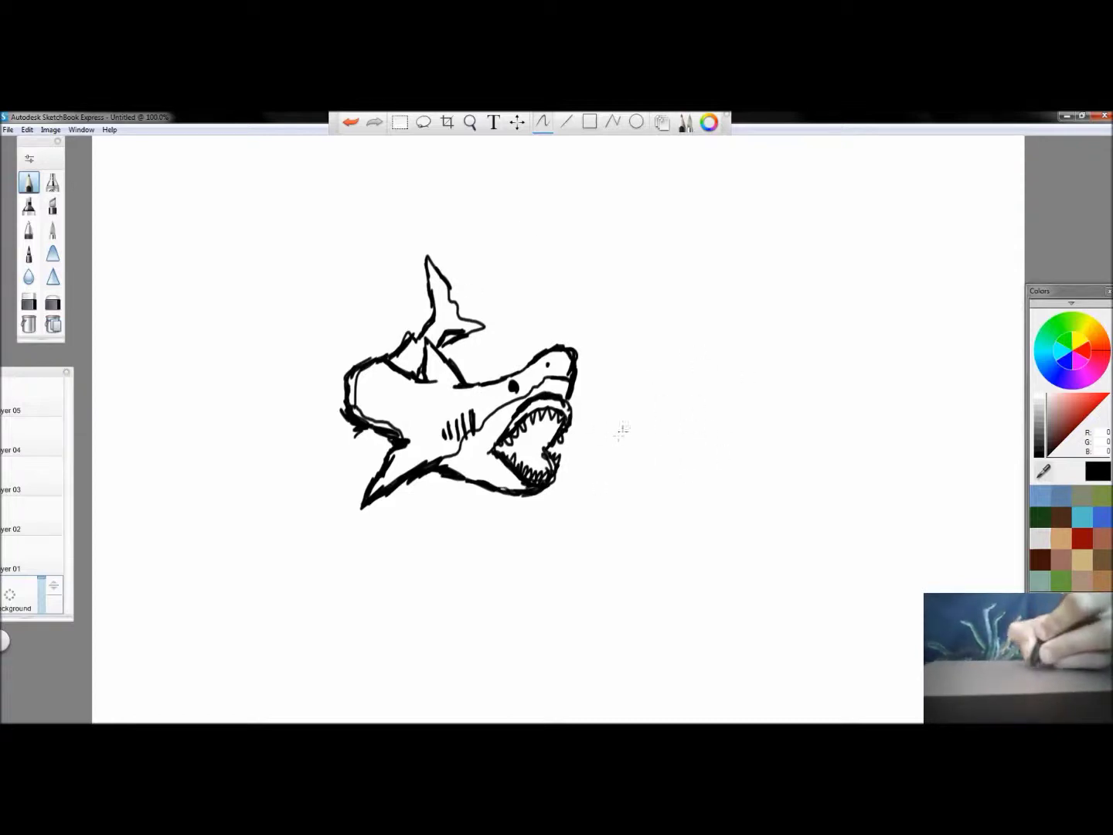
Draw a small fish in black outline directly in front of the shark's open mouth
{"action": "mouse_move", "coordinate": [654, 431]}
{"action": "left_mouse_down"}
{"action": "mouse_move", "coordinate": [646, 450]}
{"action": "mouse_move", "coordinate": [599, 424]}
{"action": "mouse_move", "coordinate": [623, 426]}
{"action": "left_mouse_up"}
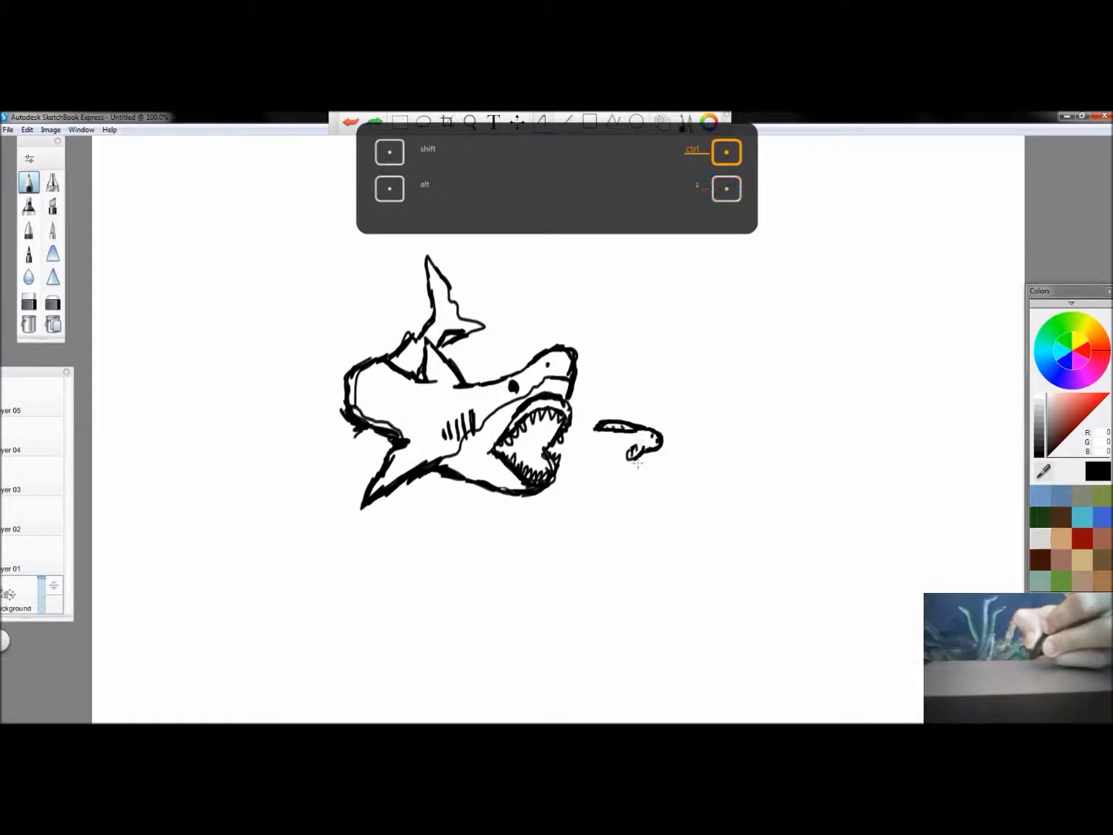
{"action": "mouse_move", "coordinate": [629, 454]}
{"action": "left_mouse_down"}
{"action": "mouse_move", "coordinate": [570, 443]}
{"action": "mouse_move", "coordinate": [588, 431]}
{"action": "mouse_move", "coordinate": [587, 450]}
{"action": "mouse_move", "coordinate": [575, 430]}
{"action": "mouse_move", "coordinate": [569, 457]}
{"action": "left_mouse_up"}
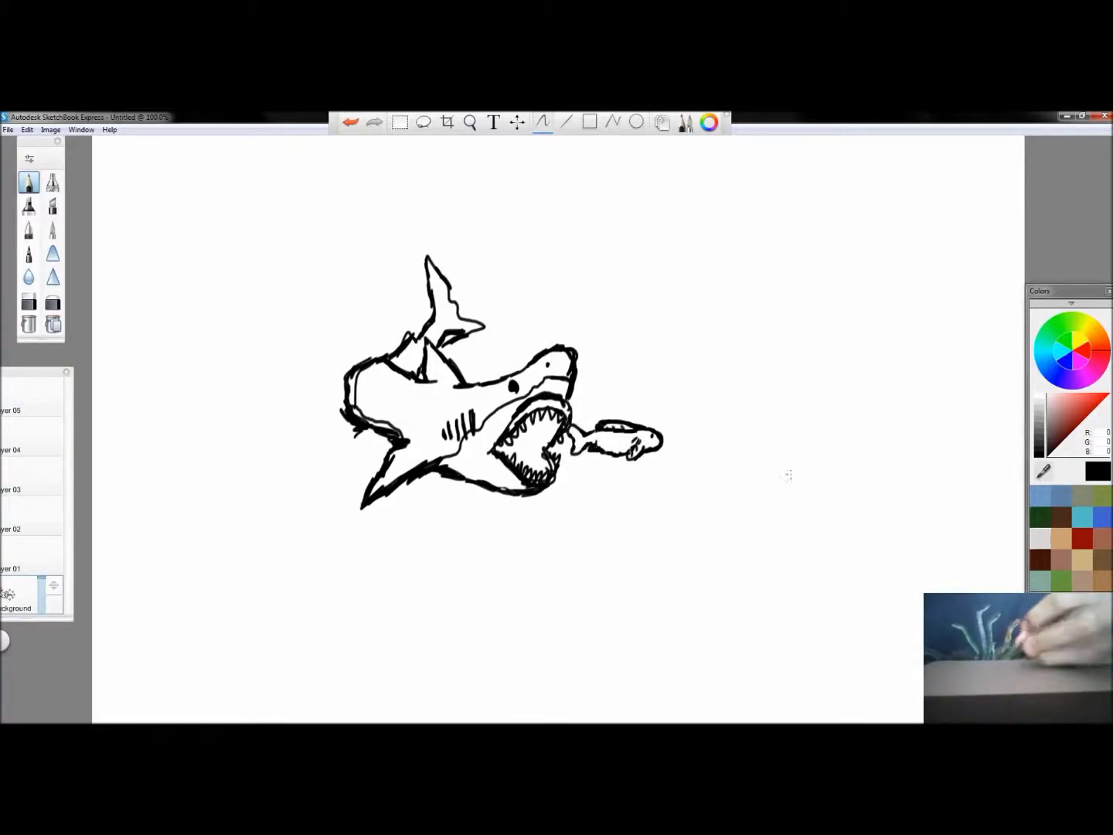
Draw a second shark rising from the canvas's lower edge, with open toothed jaws, eye, nostril, belly line and gill slits
{"action": "mouse_move", "coordinate": [744, 554]}
{"action": "left_mouse_down"}
{"action": "mouse_move", "coordinate": [734, 531]}
{"action": "mouse_move", "coordinate": [709, 576]}
{"action": "mouse_move", "coordinate": [711, 605]}
{"action": "mouse_move", "coordinate": [662, 595]}
{"action": "mouse_move", "coordinate": [658, 640]}
{"action": "mouse_move", "coordinate": [690, 703]}
{"action": "left_mouse_up"}
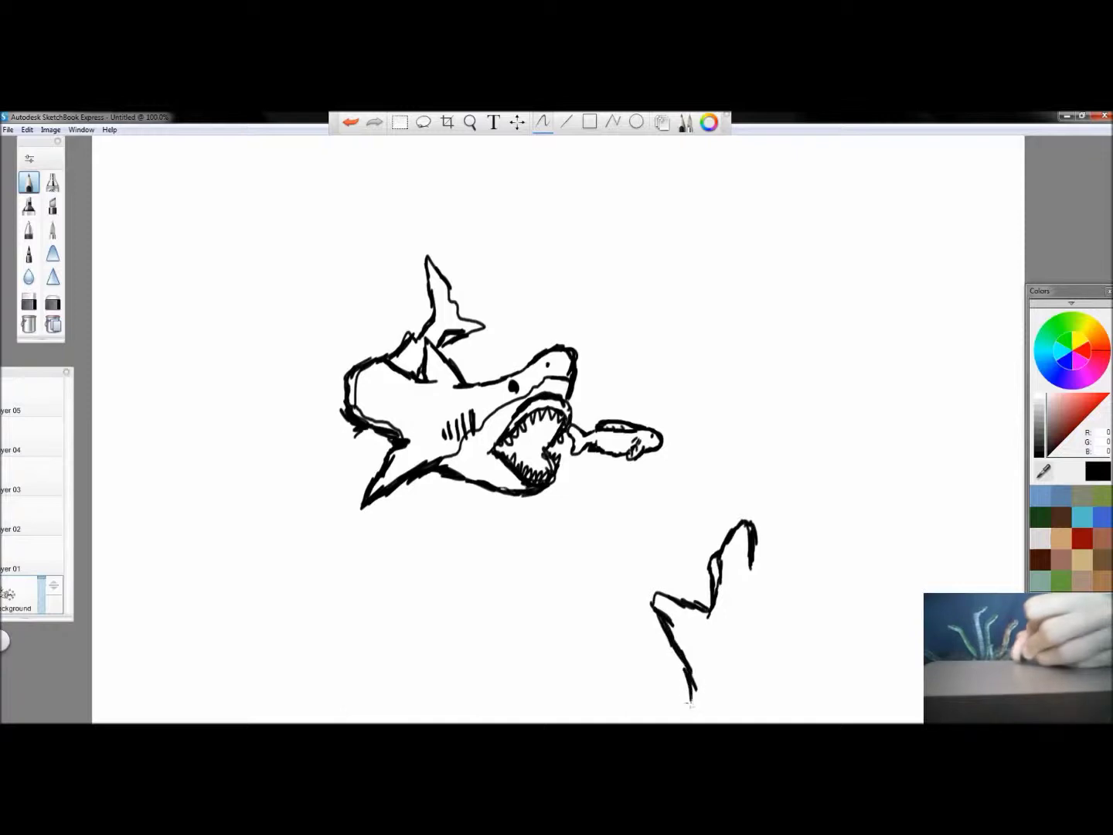
{"action": "left_click_drag", "start_coordinate": [749, 558], "coordinate": [795, 702]}
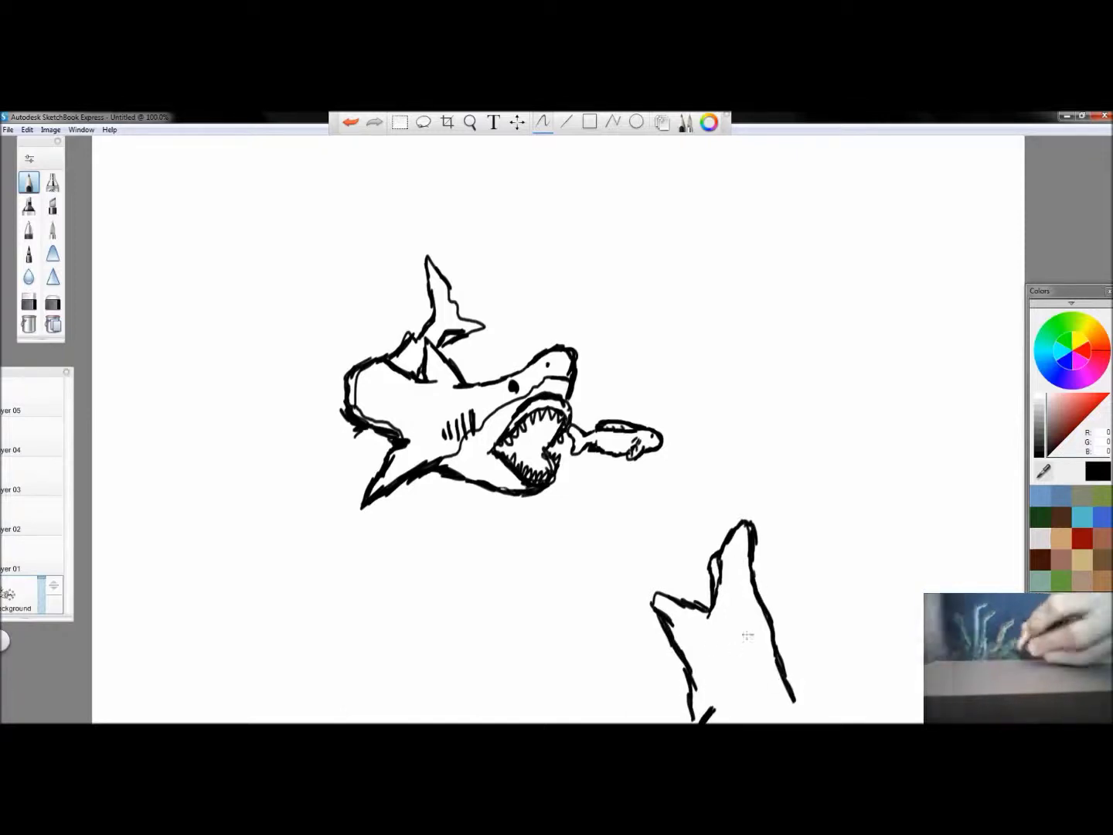
{"action": "left_click_drag", "start_coordinate": [705, 588], "coordinate": [711, 594]}
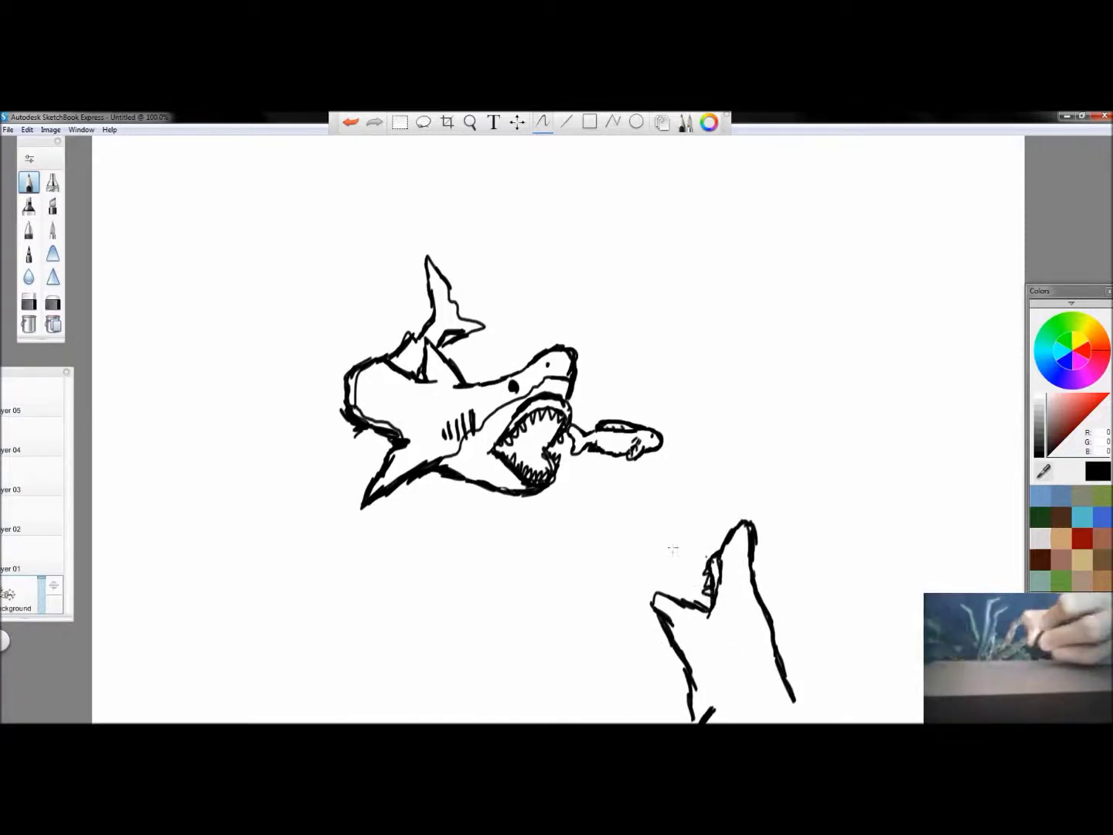
{"action": "key", "text": "ctrl+z"}
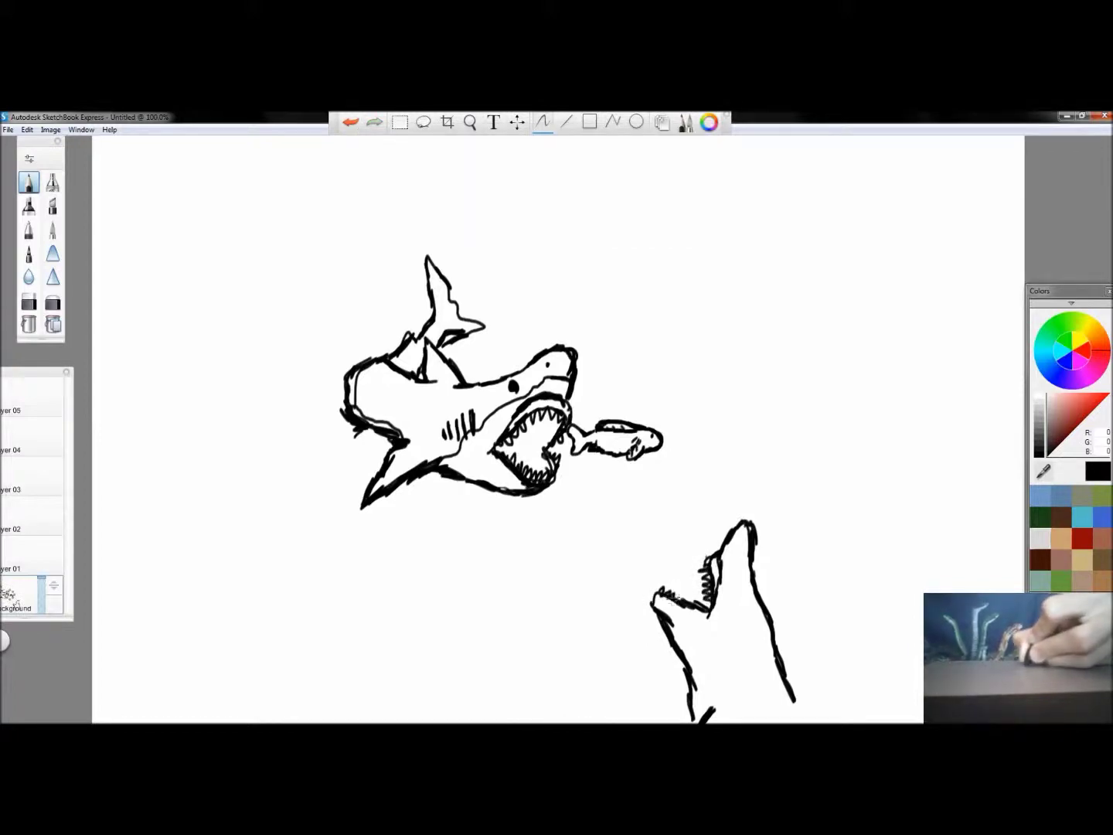
{"action": "mouse_move", "coordinate": [739, 536]}
{"action": "left_mouse_down"}
{"action": "mouse_move", "coordinate": [716, 582]}
{"action": "mouse_move", "coordinate": [695, 715]}
{"action": "mouse_move", "coordinate": [737, 678]}
{"action": "left_mouse_up"}
{"action": "mouse_move", "coordinate": [710, 690]}
{"action": "left_mouse_down"}
{"action": "mouse_move", "coordinate": [740, 686]}
{"action": "mouse_move", "coordinate": [831, 721]}
{"action": "left_mouse_up"}
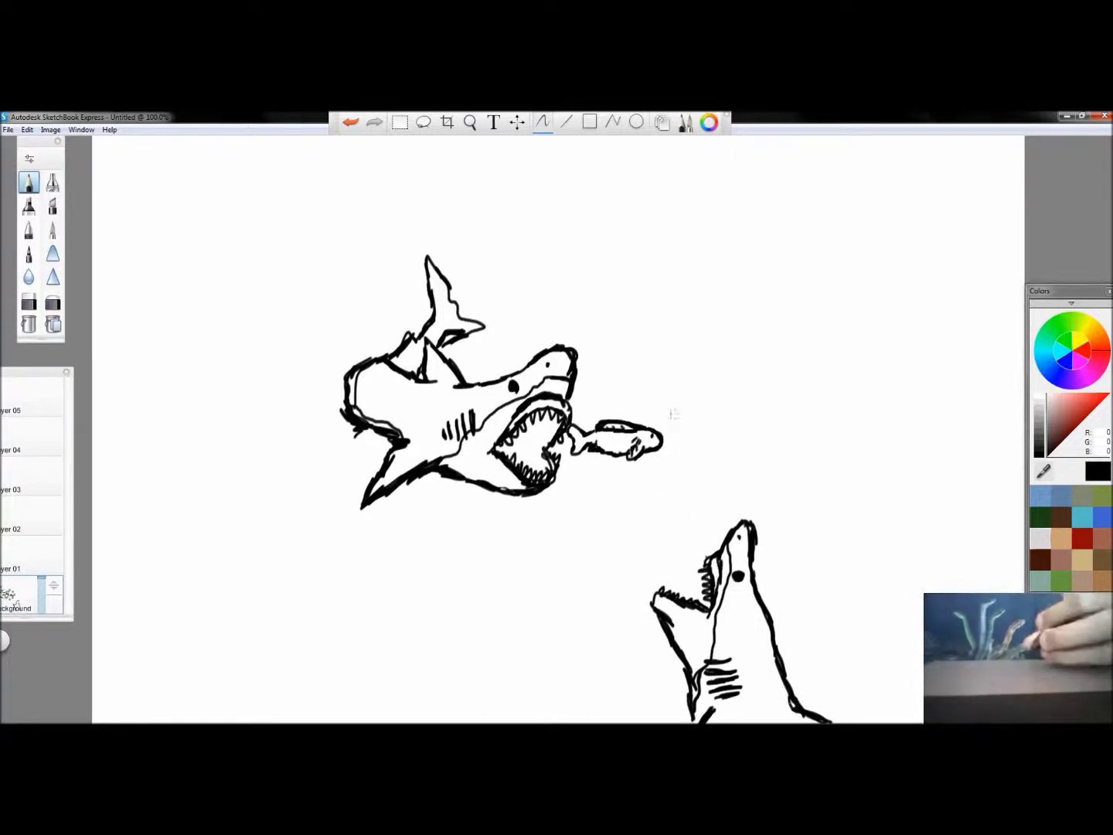
Draw a wavy black waterline with pointed crests across the full canvas width above the first shark
{"action": "mouse_move", "coordinate": [93, 249]}
{"action": "left_mouse_down"}
{"action": "mouse_move", "coordinate": [131, 223]}
{"action": "mouse_move", "coordinate": [163, 243]}
{"action": "mouse_move", "coordinate": [196, 230]}
{"action": "mouse_move", "coordinate": [239, 248]}
{"action": "mouse_move", "coordinate": [280, 232]}
{"action": "mouse_move", "coordinate": [322, 244]}
{"action": "mouse_move", "coordinate": [354, 228]}
{"action": "mouse_move", "coordinate": [380, 248]}
{"action": "mouse_move", "coordinate": [452, 222]}
{"action": "mouse_move", "coordinate": [492, 242]}
{"action": "mouse_move", "coordinate": [652, 230]}
{"action": "mouse_move", "coordinate": [693, 261]}
{"action": "mouse_move", "coordinate": [744, 247]}
{"action": "mouse_move", "coordinate": [781, 262]}
{"action": "mouse_move", "coordinate": [834, 248]}
{"action": "mouse_move", "coordinate": [850, 228]}
{"action": "mouse_move", "coordinate": [951, 261]}
{"action": "mouse_move", "coordinate": [993, 239]}
{"action": "mouse_move", "coordinate": [1024, 262]}
{"action": "left_mouse_up"}
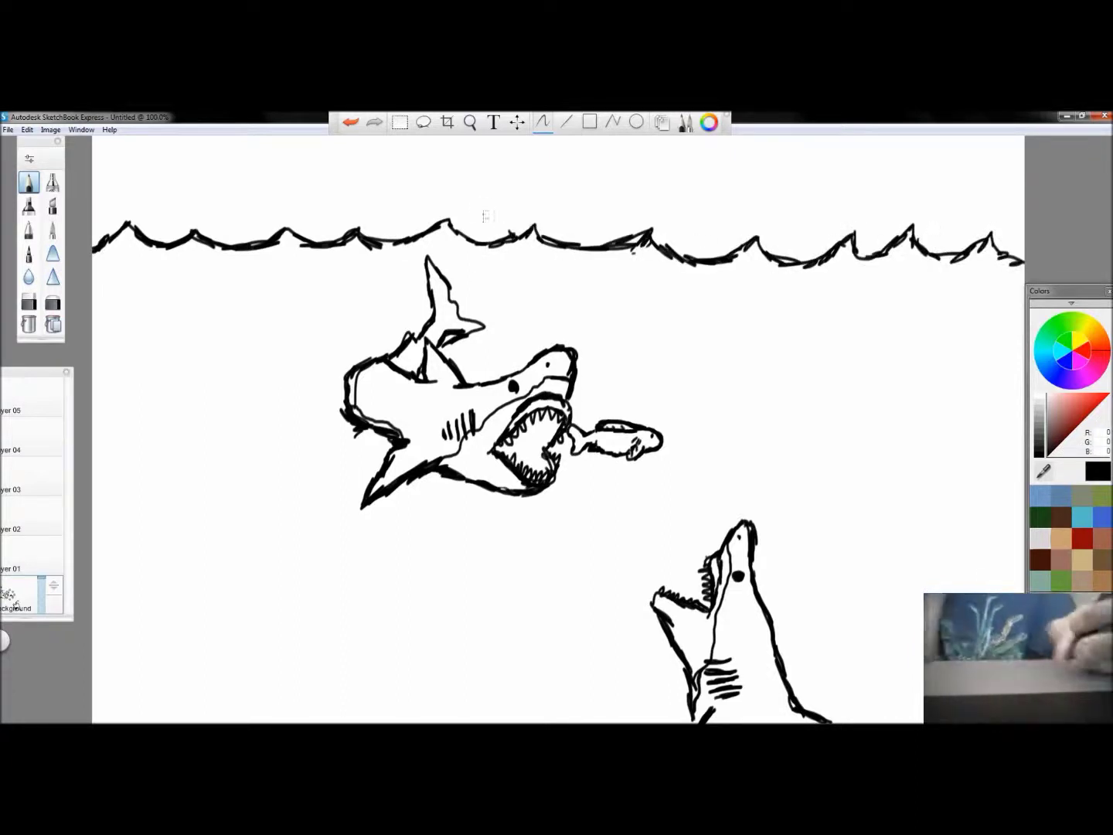
Paint short sample strokes in several light to dark greys in the empty area above and beside the second shark
{"action": "left_click", "coordinate": [1089, 492]}
{"action": "left_click_drag", "start_coordinate": [930, 396], "coordinate": [953, 433]}
{"action": "mouse_move", "coordinate": [941, 369]}
{"action": "left_mouse_down"}
{"action": "mouse_move", "coordinate": [980, 405]}
{"action": "mouse_move", "coordinate": [1011, 399]}
{"action": "left_mouse_up"}
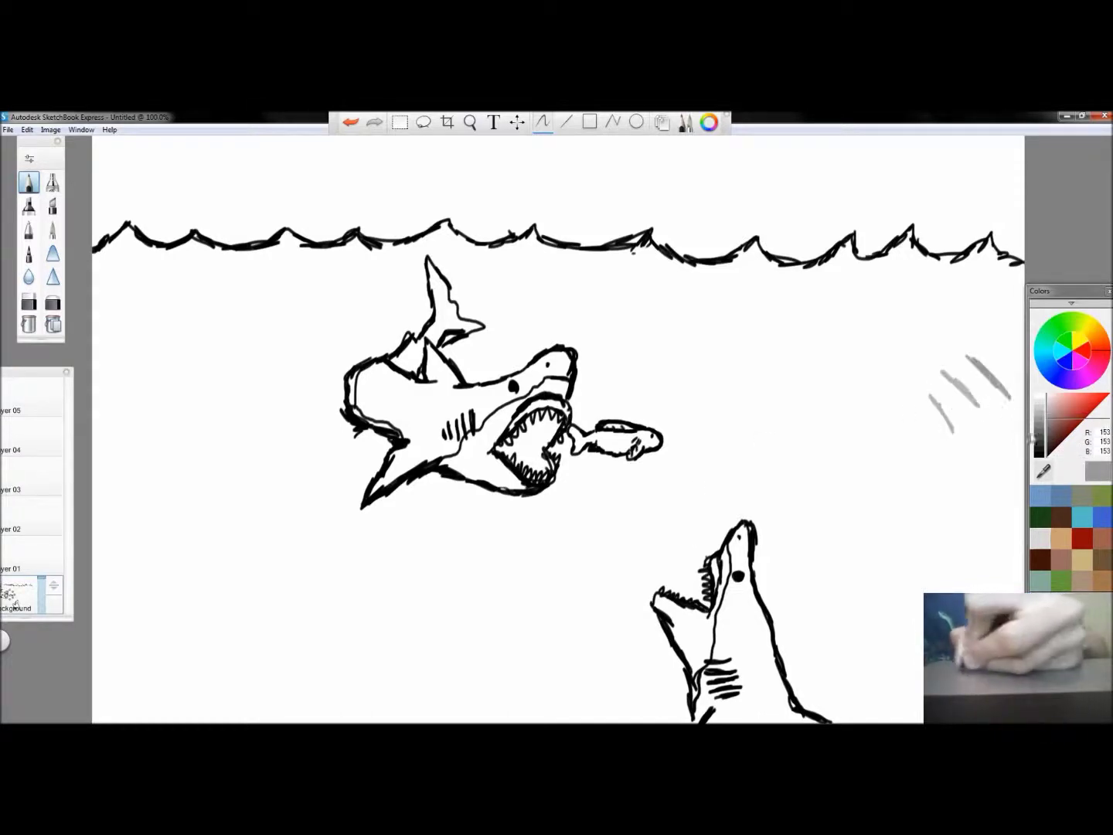
{"action": "left_click", "coordinate": [1038, 433]}
{"action": "left_click_drag", "start_coordinate": [900, 405], "coordinate": [938, 463]}
{"action": "left_click", "coordinate": [1039, 441]}
{"action": "left_click_drag", "start_coordinate": [840, 354], "coordinate": [866, 371]}
{"action": "left_click", "coordinate": [1038, 432]}
{"action": "left_click_drag", "start_coordinate": [910, 314], "coordinate": [939, 339]}
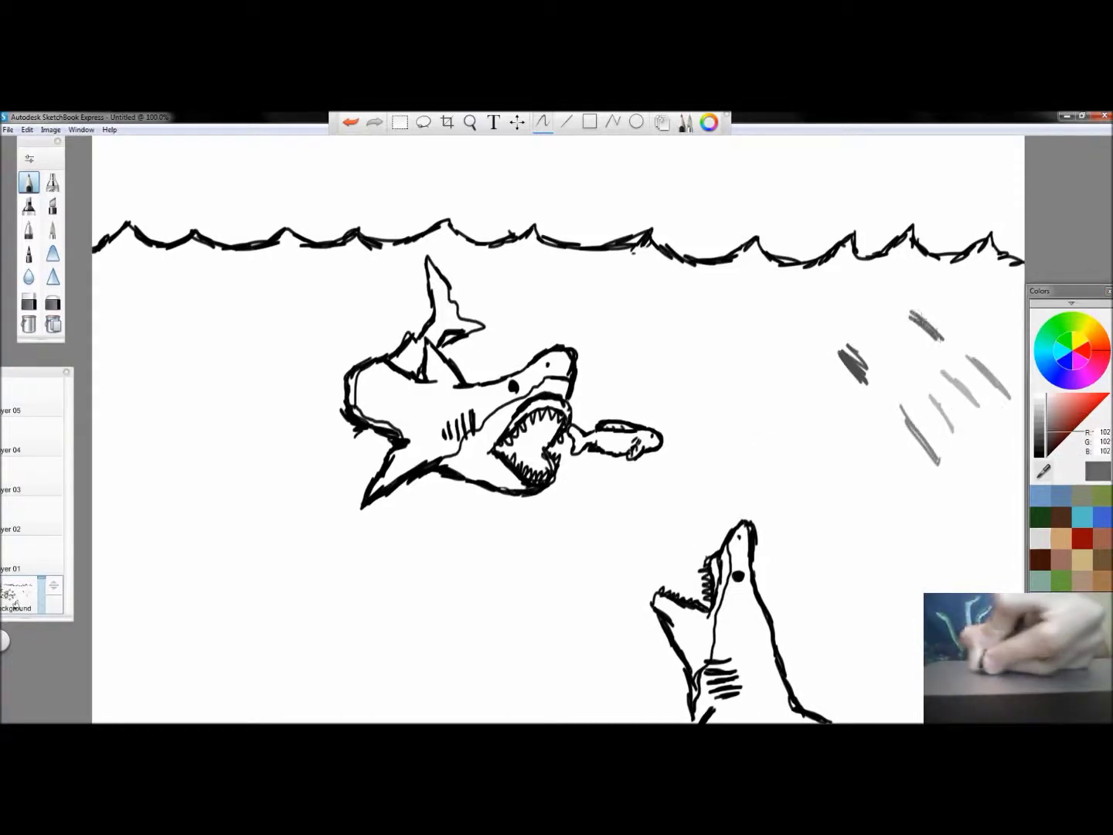
Fill the first shark's back, tail and dorsal fin area with dark grey, RGB 102, 102, 102
{"action": "left_click", "coordinate": [29, 323]}
{"action": "left_click", "coordinate": [433, 410]}
{"action": "left_click", "coordinate": [442, 305]}
{"action": "left_click", "coordinate": [416, 361]}
Try filling the second shark with dark grey, undo the fill, and close its outline with a black brush
{"action": "left_click", "coordinate": [722, 685]}
{"action": "key", "text": "ctrl+z"}
{"action": "left_click", "coordinate": [1040, 455]}
{"action": "left_click", "coordinate": [28, 230]}
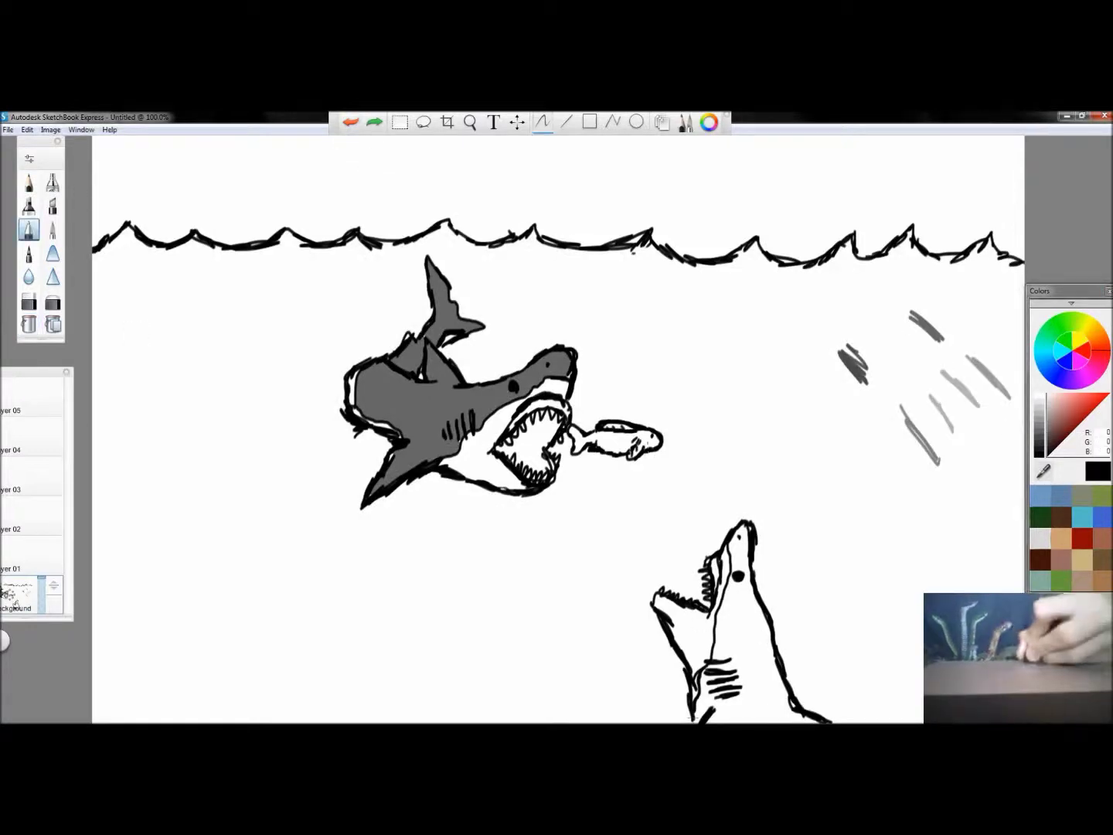
Try a darker grey fill on the open water, undo it, and add more dark sample strokes beside the others
{"action": "left_click", "coordinate": [29, 323]}
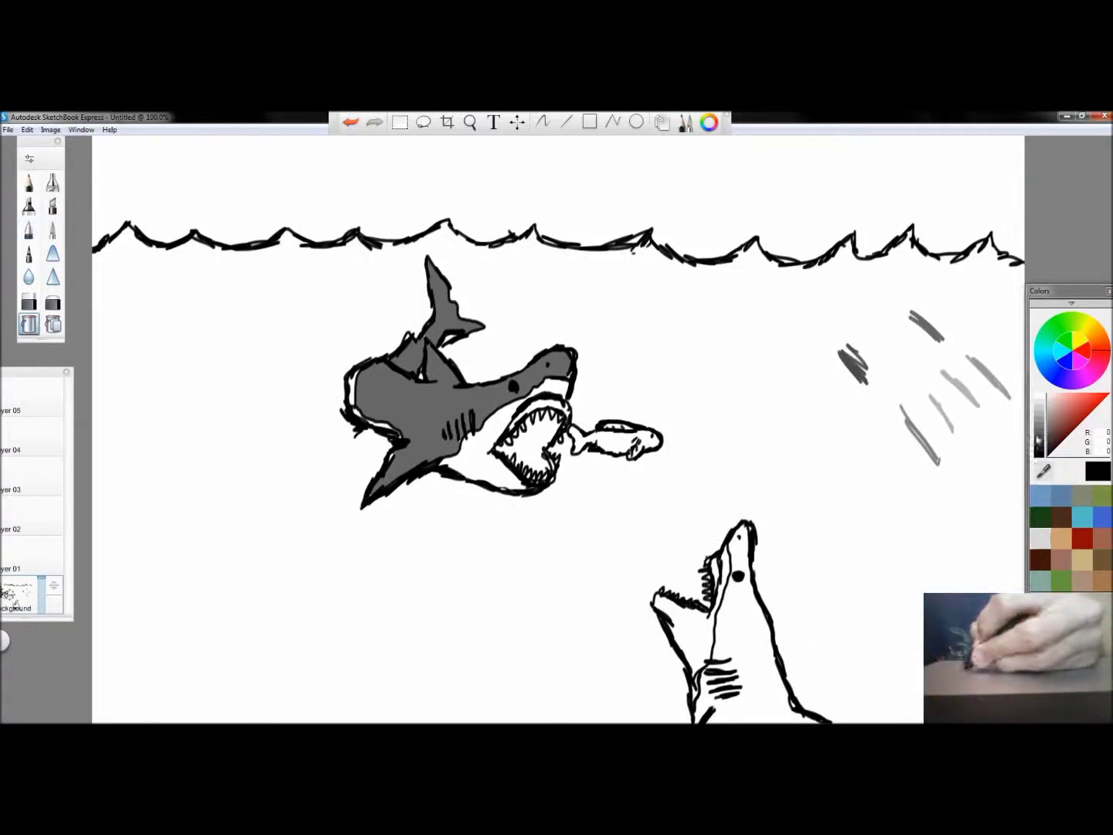
{"action": "left_click", "coordinate": [1039, 438]}
{"action": "left_click", "coordinate": [901, 325]}
{"action": "left_click", "coordinate": [351, 123]}
{"action": "left_click", "coordinate": [28, 229]}
{"action": "mouse_move", "coordinate": [881, 314]}
{"action": "left_mouse_down"}
{"action": "mouse_move", "coordinate": [925, 348]}
{"action": "mouse_move", "coordinate": [907, 366]}
{"action": "left_mouse_up"}
Fill the second shark's back and the first shark's remaining rear body strip with grey, RGB 102, 102, 102
{"action": "left_click", "coordinate": [1042, 433]}
{"action": "left_click", "coordinate": [28, 323]}
{"action": "left_click", "coordinate": [724, 610]}
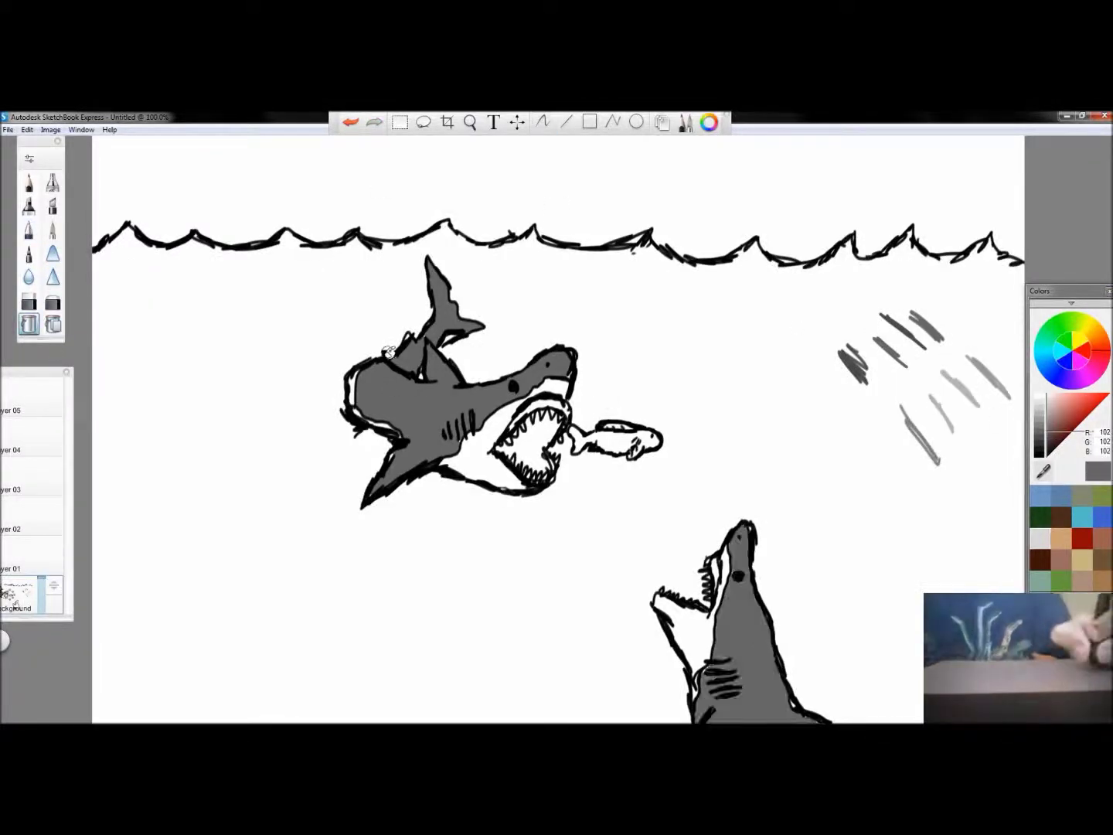
{"action": "left_click", "coordinate": [354, 396]}
{"action": "left_click", "coordinate": [351, 123]}
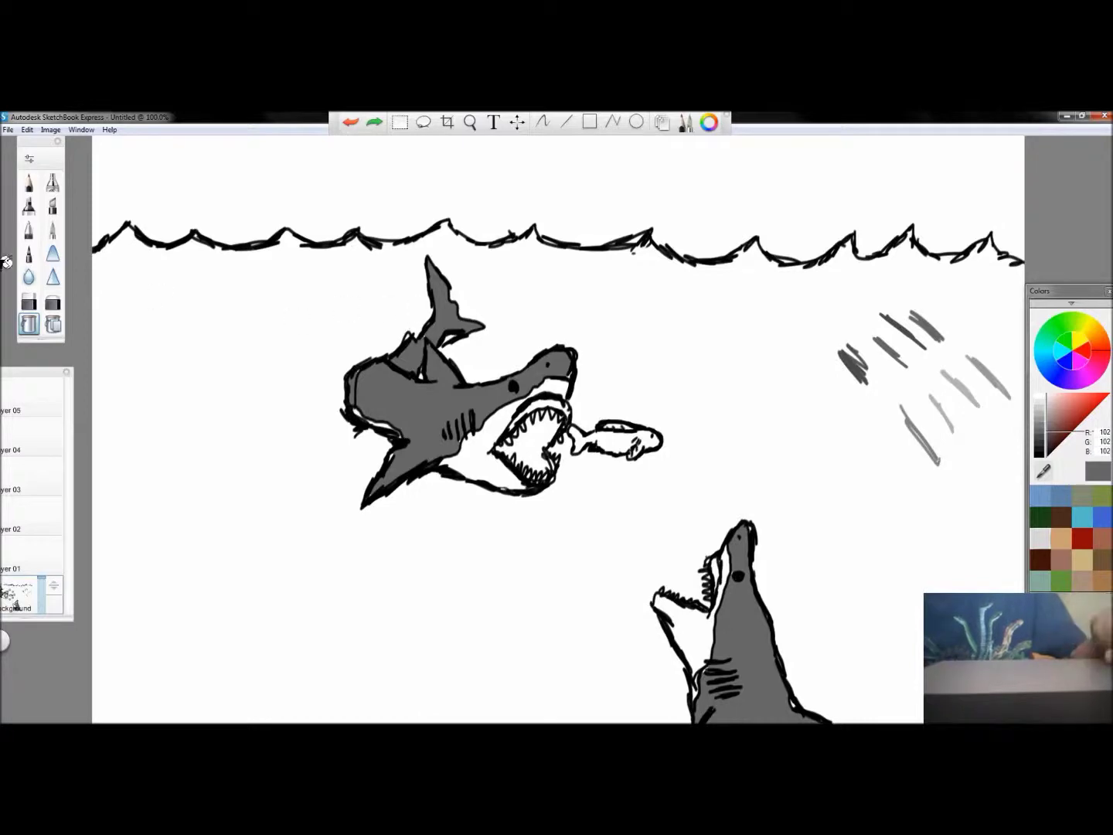
Mark off the lower lobe of the first shark's tail in black and fill it with white
{"action": "left_click", "coordinate": [28, 229]}
{"action": "left_click", "coordinate": [1038, 454]}
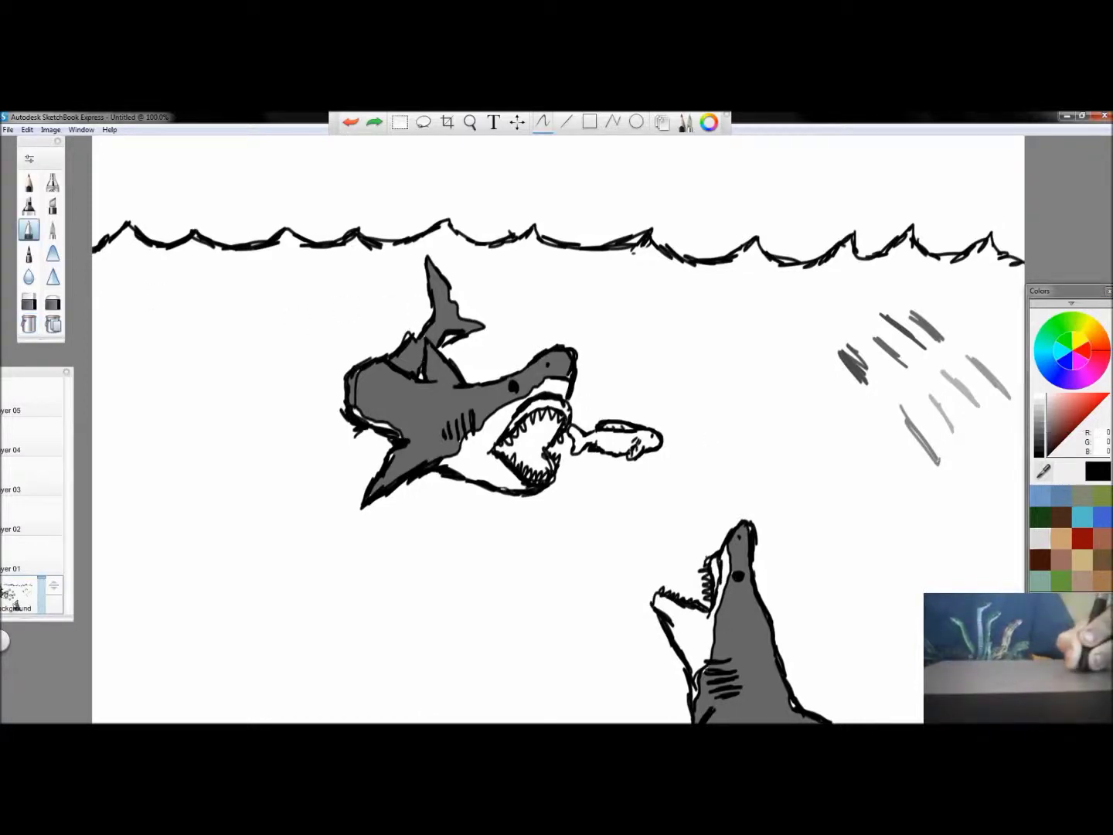
{"action": "left_click", "coordinate": [29, 324]}
{"action": "left_click", "coordinate": [1040, 396]}
{"action": "left_click", "coordinate": [462, 319]}
{"action": "left_click", "coordinate": [439, 339]}
Fill the inside of the first shark's mouth with pinkish red, RGB 243, 102, 102, after trying a pure red
{"action": "left_click", "coordinate": [1100, 400]}
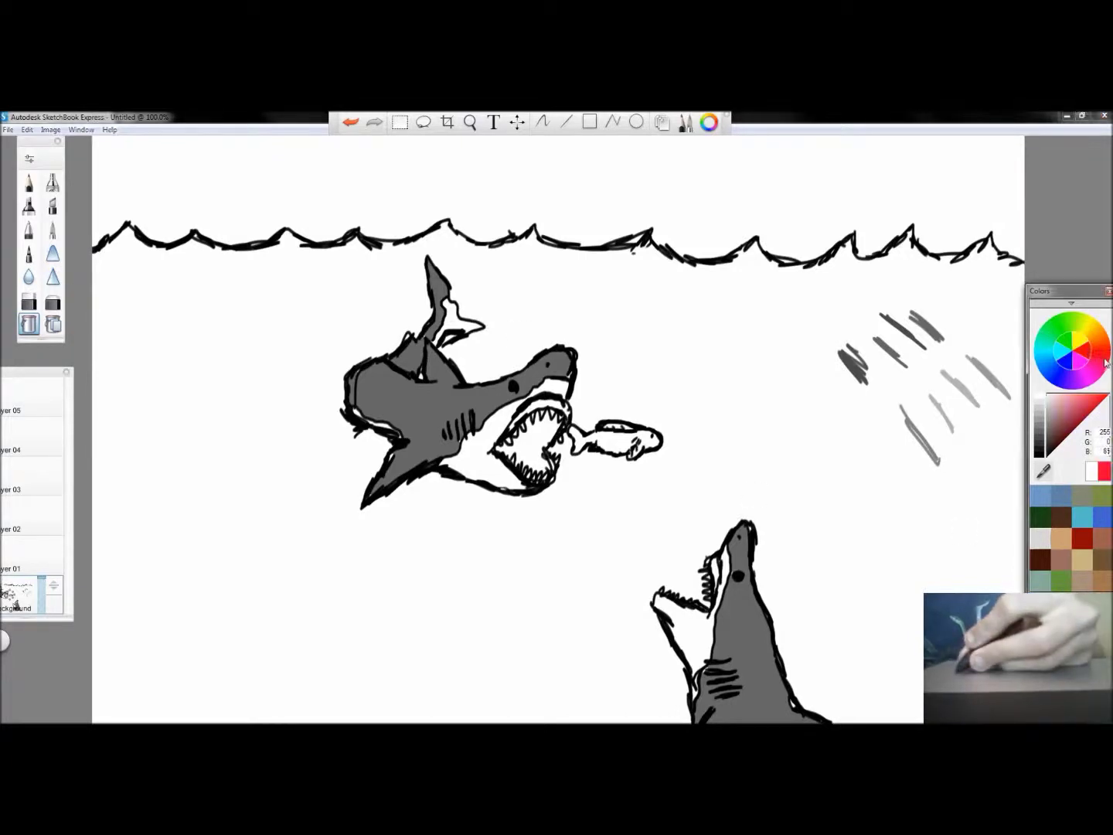
{"action": "left_click", "coordinate": [530, 437]}
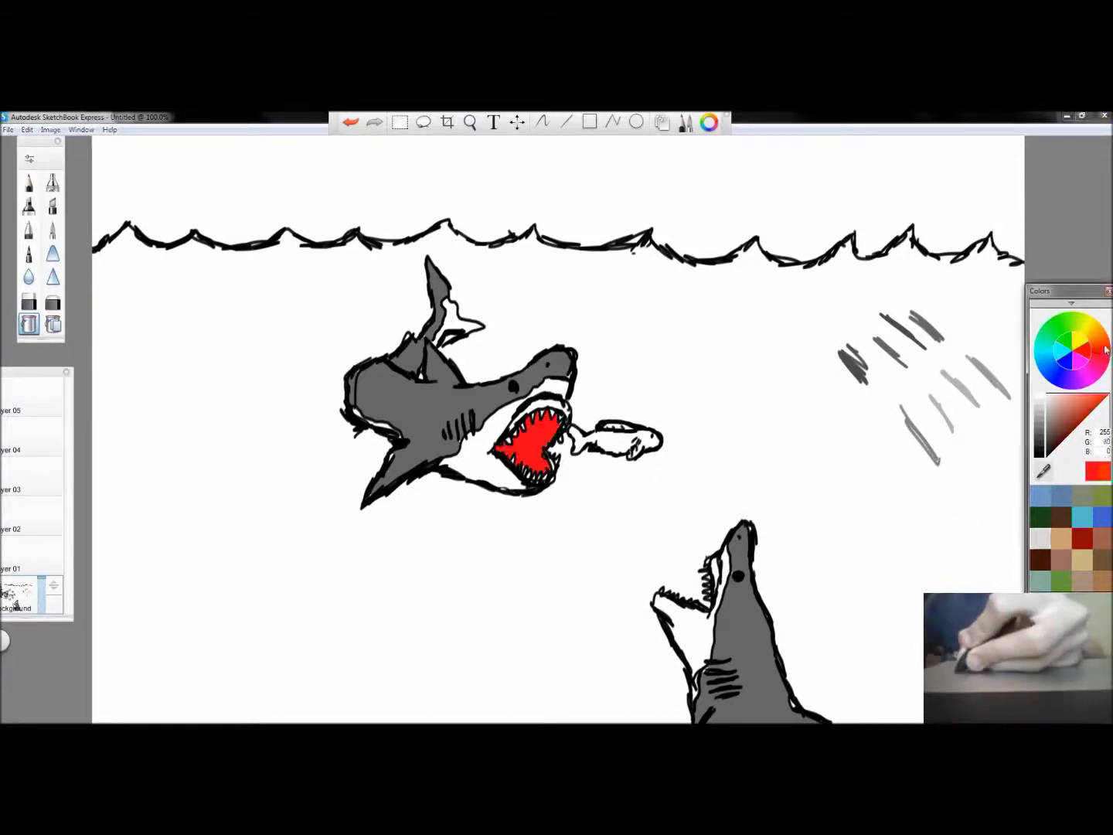
{"action": "left_click_drag", "start_coordinate": [1067, 409], "coordinate": [1080, 408]}
{"action": "left_click", "coordinate": [1080, 342]}
{"action": "left_click", "coordinate": [1086, 350]}
{"action": "left_click", "coordinate": [1082, 398]}
{"action": "left_click", "coordinate": [532, 441]}
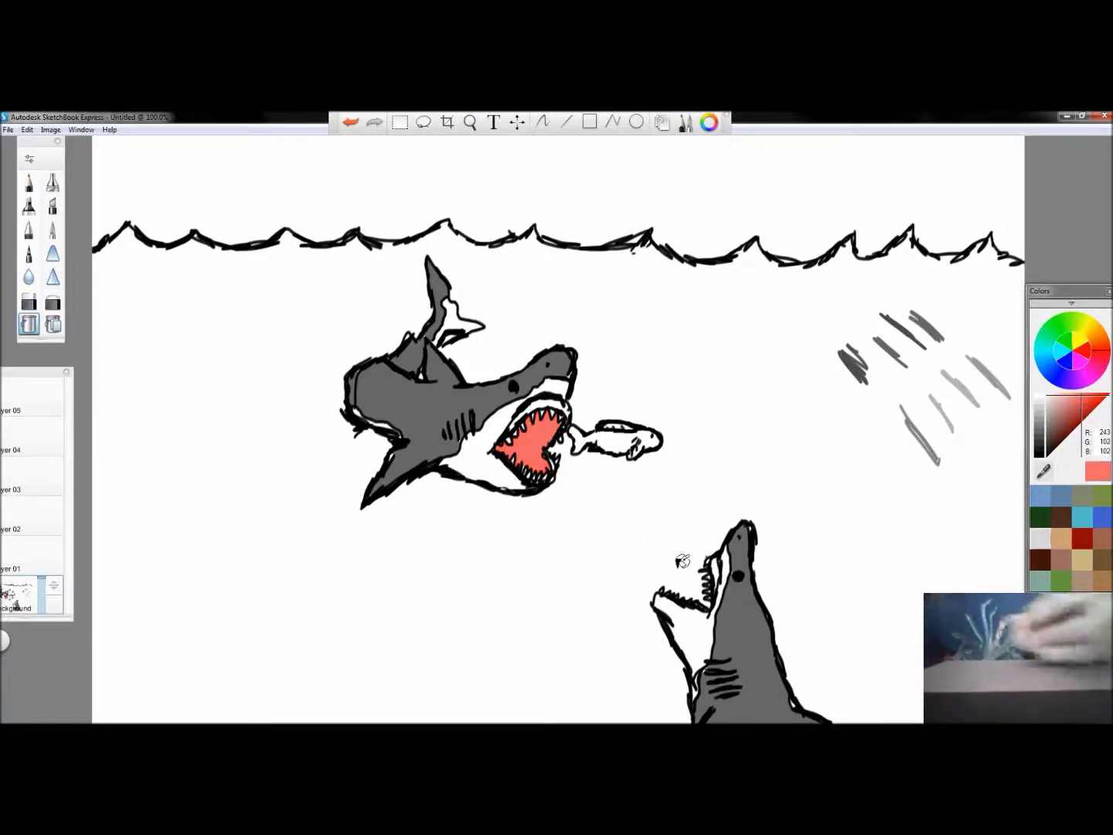
Fill the water with blue, RGB 0, 145, 255, and the sky above the waves with a lighter blue, RGB 0, 201, 255
{"action": "left_click", "coordinate": [1061, 357]}
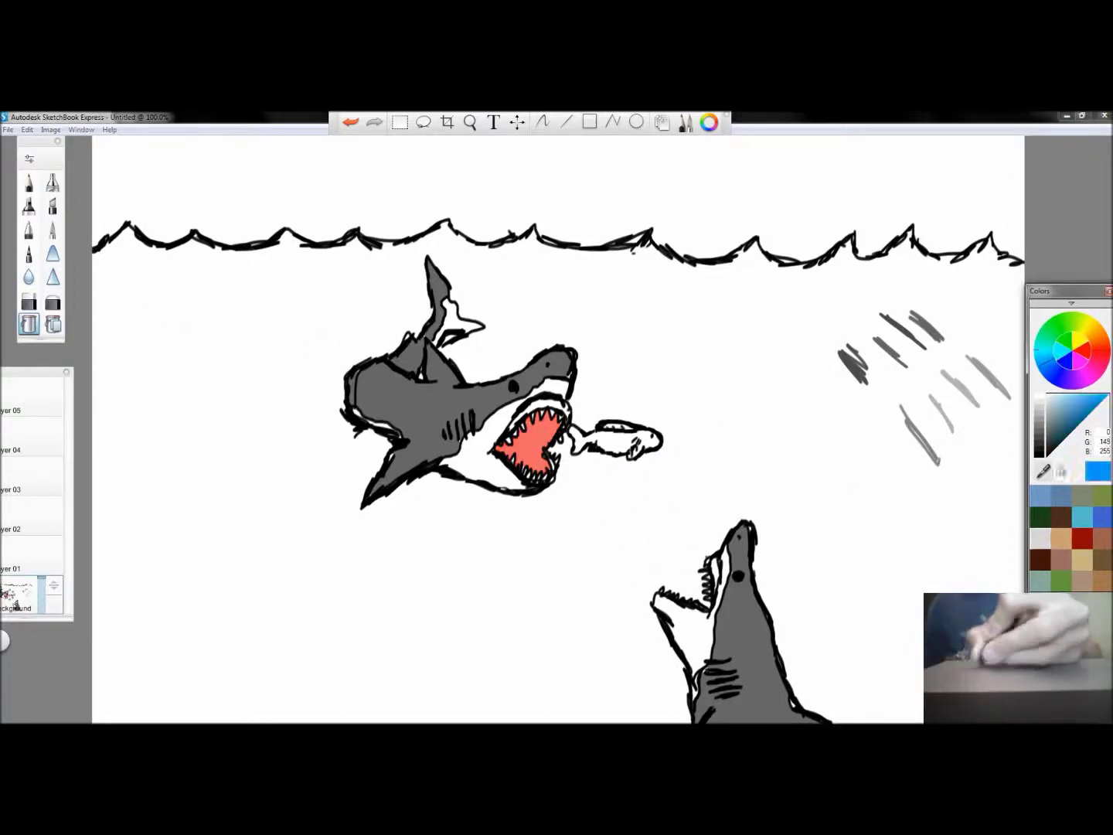
{"action": "left_click", "coordinate": [806, 508]}
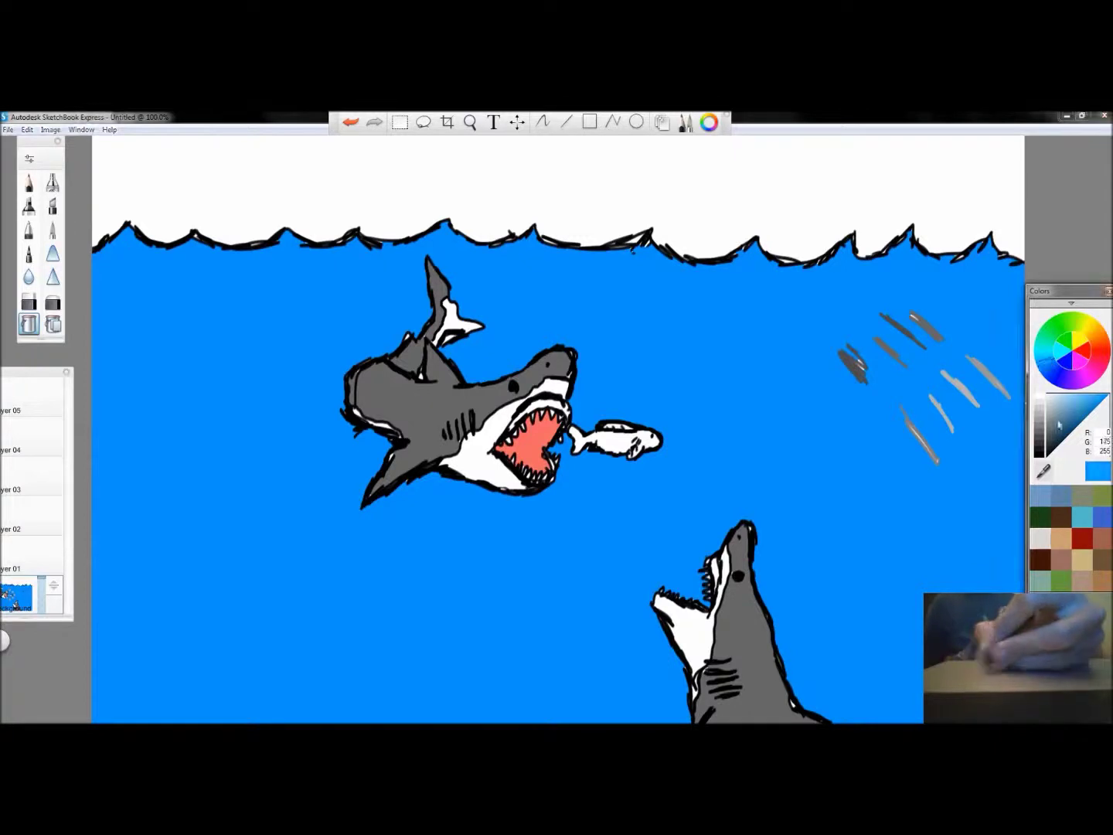
{"action": "left_click", "coordinate": [1044, 360]}
{"action": "left_click", "coordinate": [902, 242]}
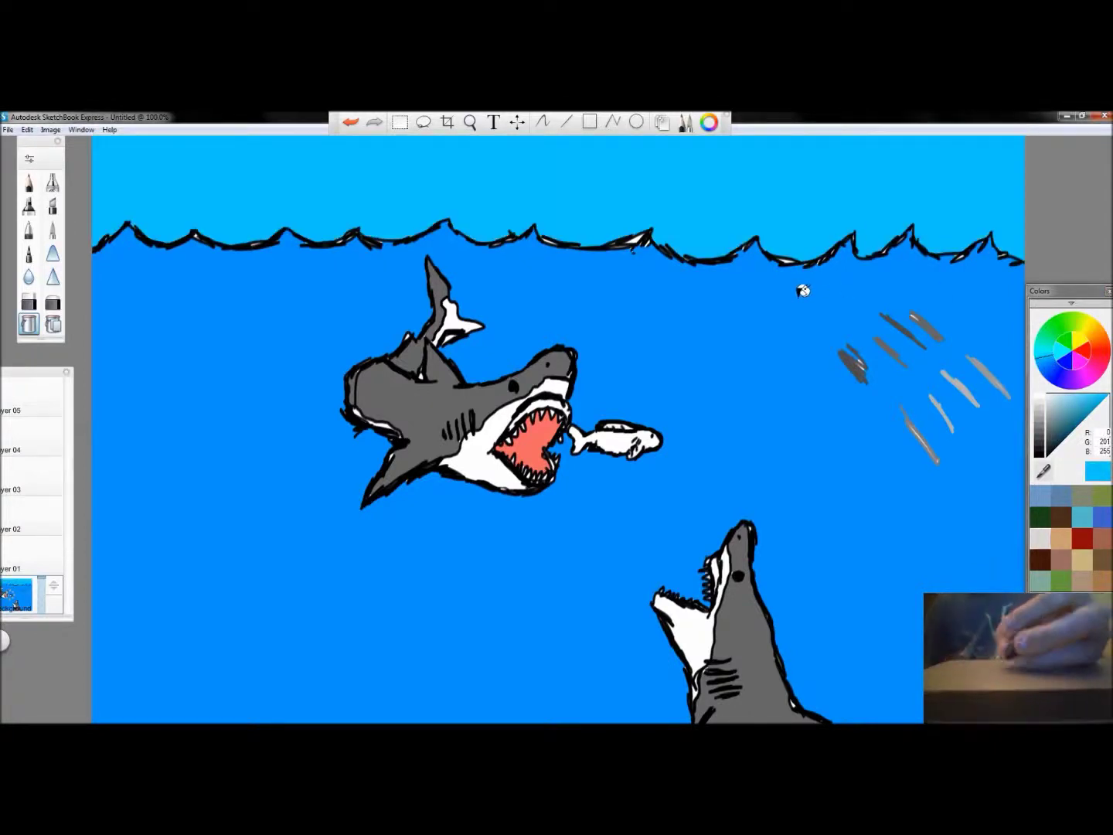
Fill the small fish's body with muted green, RGB 107, 160, 107, and its dorsal fin with grey sampled from the test strokes
{"action": "left_click", "coordinate": [1059, 325]}
{"action": "left_click", "coordinate": [1058, 416]}
{"action": "left_click", "coordinate": [658, 421]}
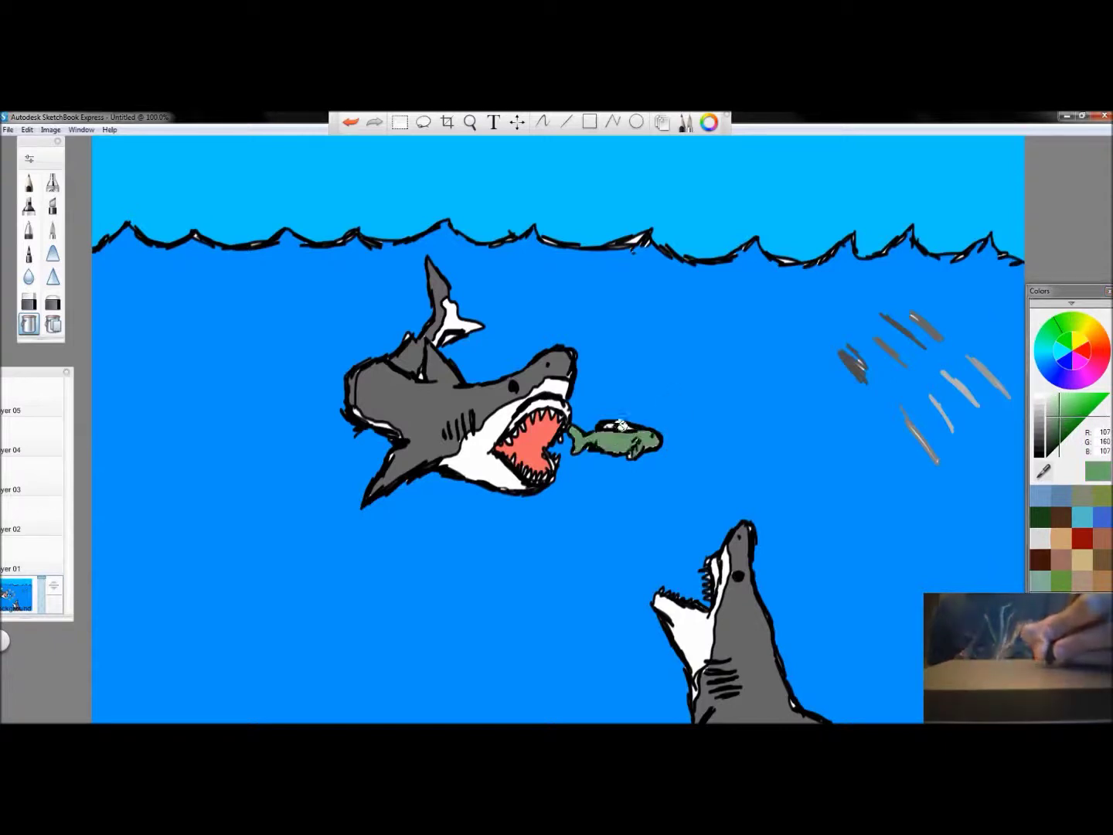
{"action": "left_click", "coordinate": [974, 399], "text": "alt"}
{"action": "left_click", "coordinate": [622, 422]}
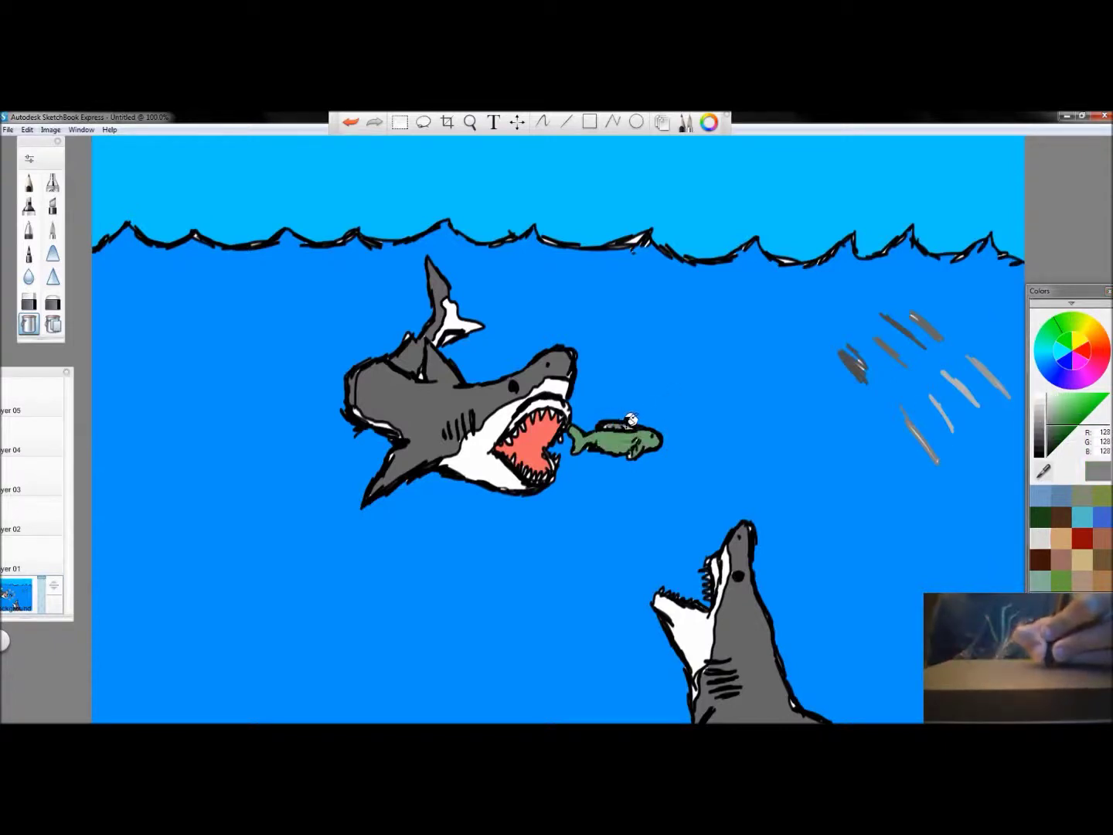
Airbrush black shading into the first shark's mouth, the fish's body and the first shark's tail base, adjusting the brush settings in between
{"action": "left_click", "coordinate": [53, 183]}
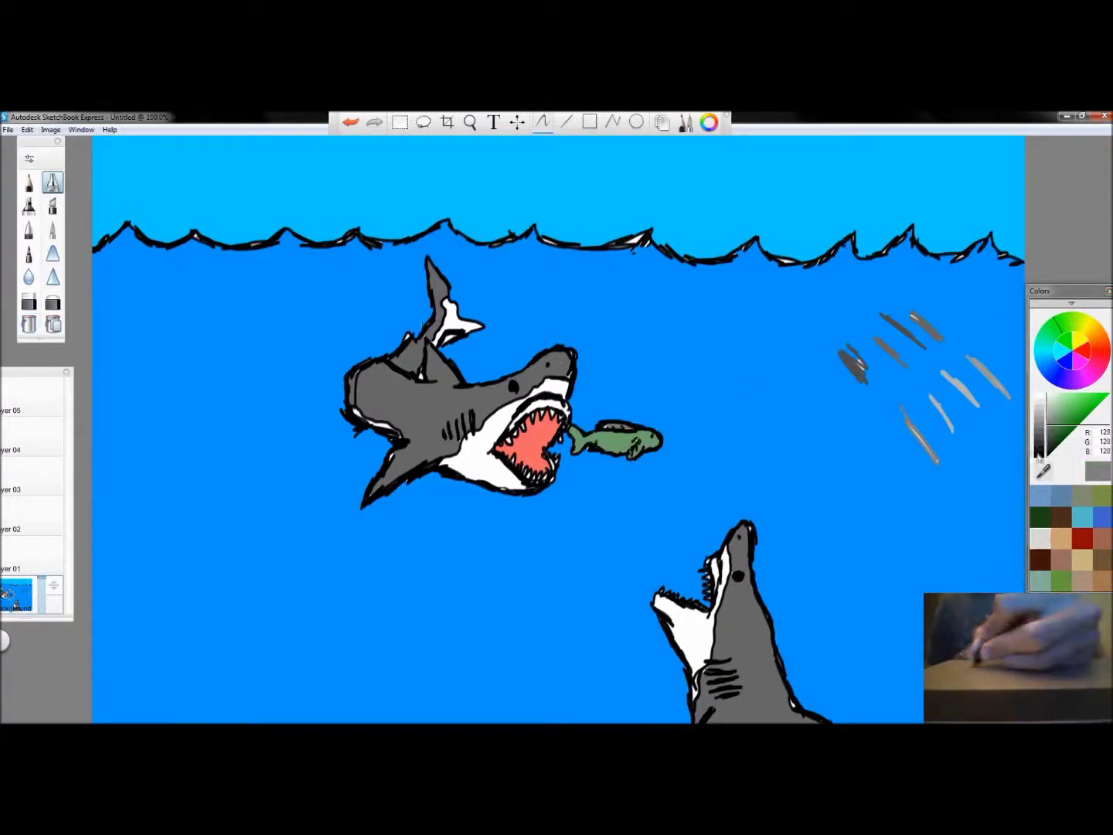
{"action": "left_click", "coordinate": [1040, 451]}
{"action": "mouse_move", "coordinate": [516, 439]}
{"action": "left_mouse_down"}
{"action": "mouse_move", "coordinate": [539, 425]}
{"action": "mouse_move", "coordinate": [539, 449]}
{"action": "mouse_move", "coordinate": [577, 430]}
{"action": "mouse_move", "coordinate": [617, 445]}
{"action": "left_mouse_up"}
{"action": "double_click", "coordinate": [52, 183]}
{"action": "mouse_move", "coordinate": [464, 543]}
{"action": "left_mouse_down"}
{"action": "mouse_move", "coordinate": [450, 543]}
{"action": "mouse_move", "coordinate": [441, 500]}
{"action": "left_mouse_up"}
{"action": "left_click", "coordinate": [511, 566]}
{"action": "left_click_drag", "start_coordinate": [398, 352], "coordinate": [420, 370]}
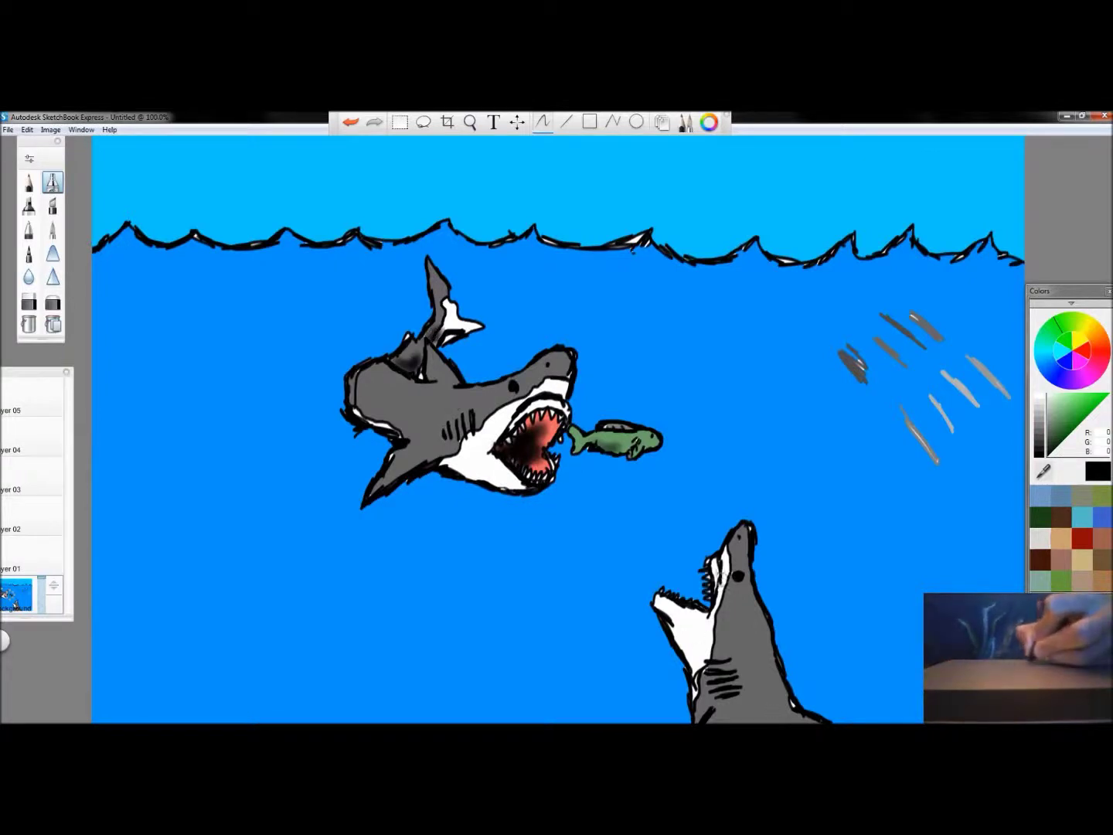
Fill both sharks' upper gums with red, RGB 234, 70, 70, and undo the extra fill at the first shark's lower jaw
{"action": "left_click", "coordinate": [1087, 358]}
{"action": "left_click", "coordinate": [1086, 350]}
{"action": "left_click", "coordinate": [1087, 398]}
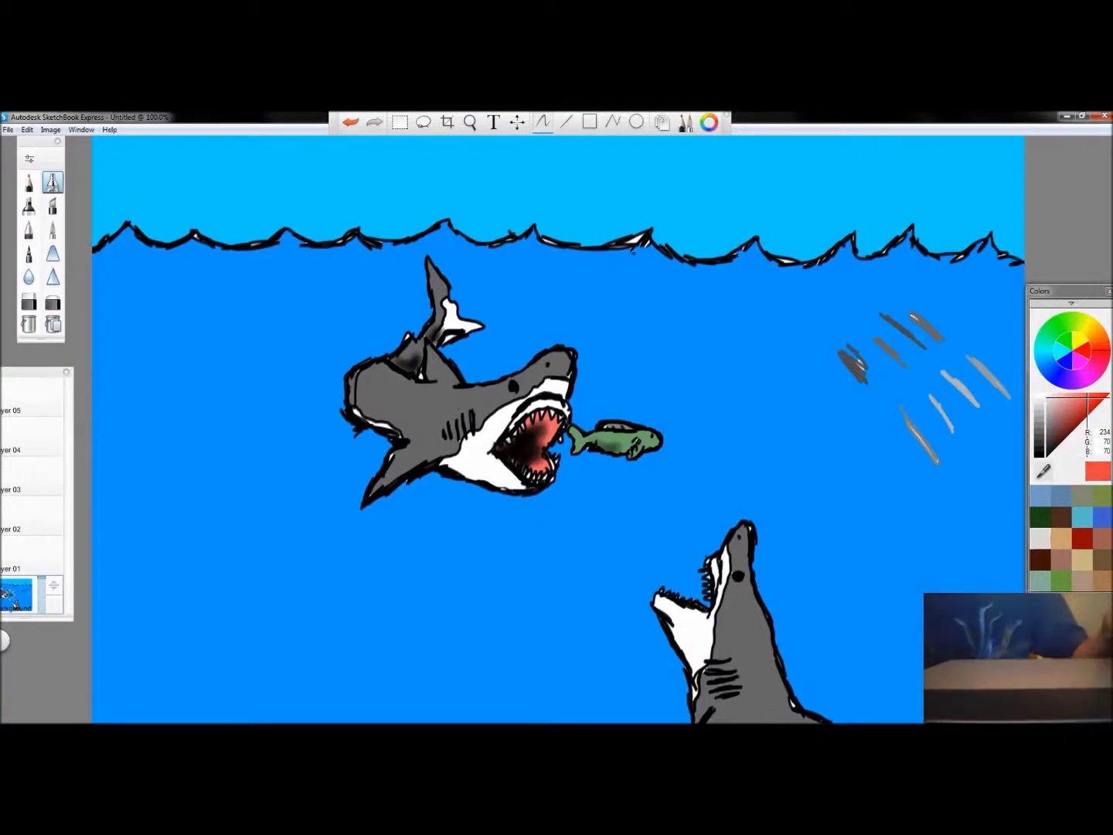
{"action": "left_click", "coordinate": [29, 323]}
{"action": "left_click", "coordinate": [539, 399]}
{"action": "left_click", "coordinate": [716, 562]}
{"action": "left_click", "coordinate": [556, 460]}
{"action": "left_click", "coordinate": [350, 122]}
Touch up the first shark's lower mouth in muted red, RGB 204, 86, 86, and airbrush black shading over it
{"action": "left_click", "coordinate": [29, 230]}
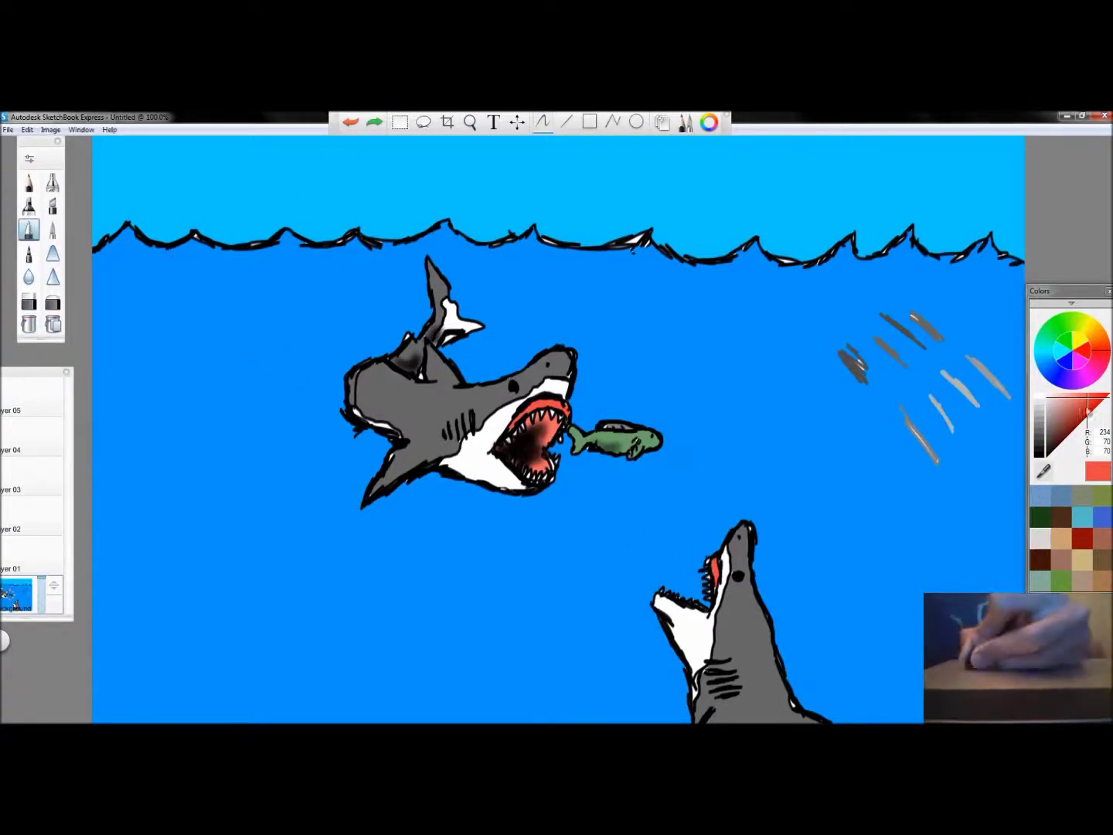
{"action": "left_click", "coordinate": [1068, 421]}
{"action": "left_click_drag", "start_coordinate": [1069, 421], "coordinate": [1076, 395]}
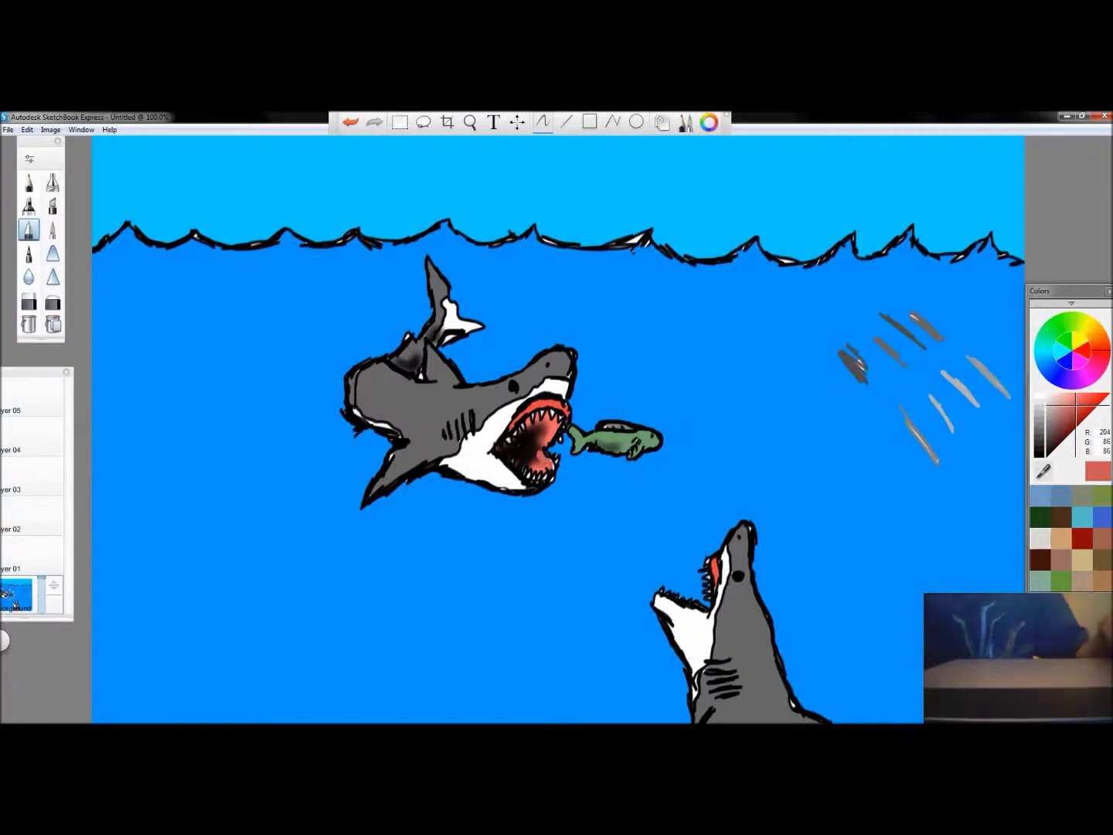
{"action": "left_click", "coordinate": [53, 183]}
{"action": "left_click", "coordinate": [1047, 457]}
{"action": "mouse_move", "coordinate": [501, 454]}
{"action": "left_mouse_down"}
{"action": "mouse_move", "coordinate": [537, 456]}
{"action": "mouse_move", "coordinate": [536, 467]}
{"action": "left_mouse_up"}
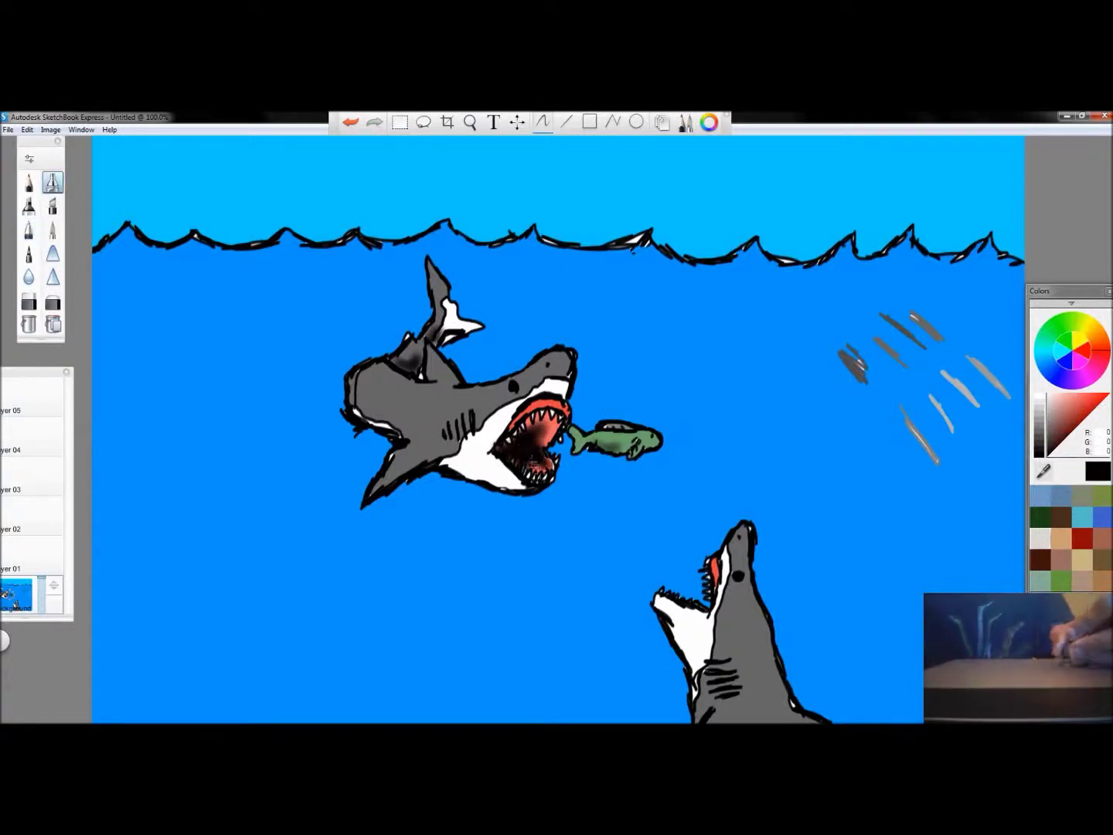
Paint a small pure red spot on the first shark's snout and outline it in black
{"action": "left_click", "coordinate": [28, 229]}
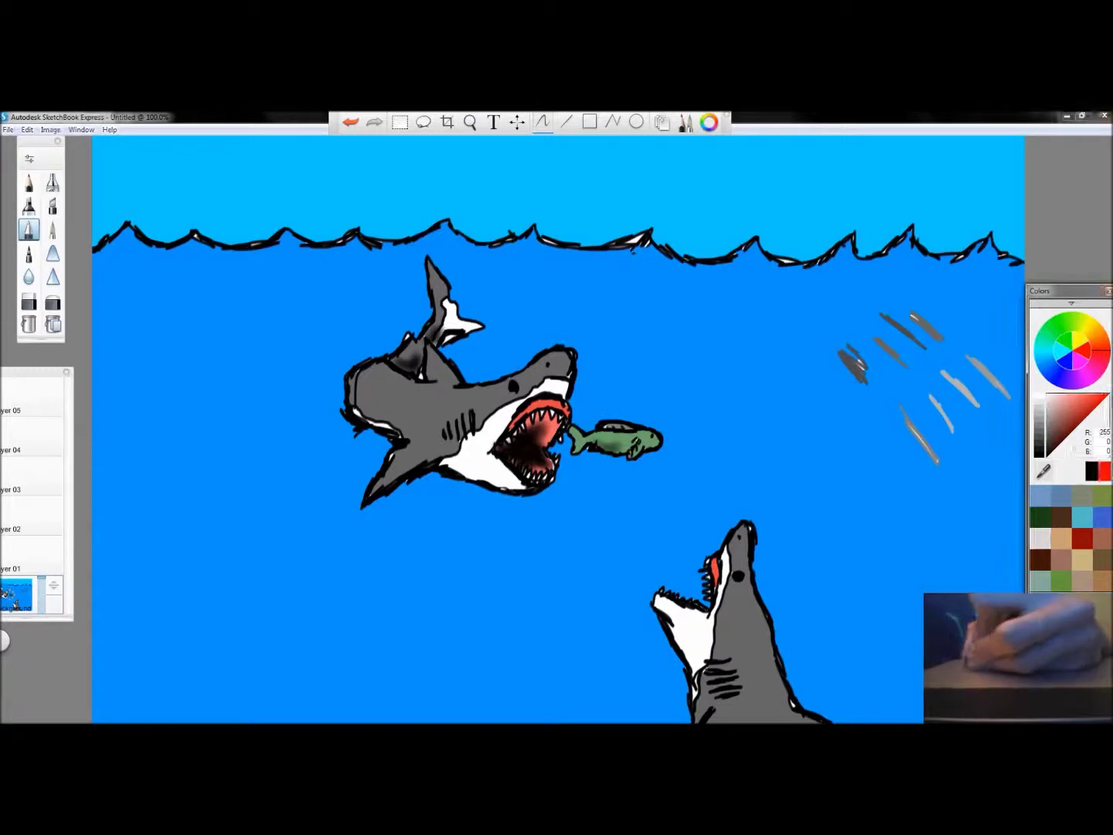
{"action": "left_click", "coordinate": [1106, 396]}
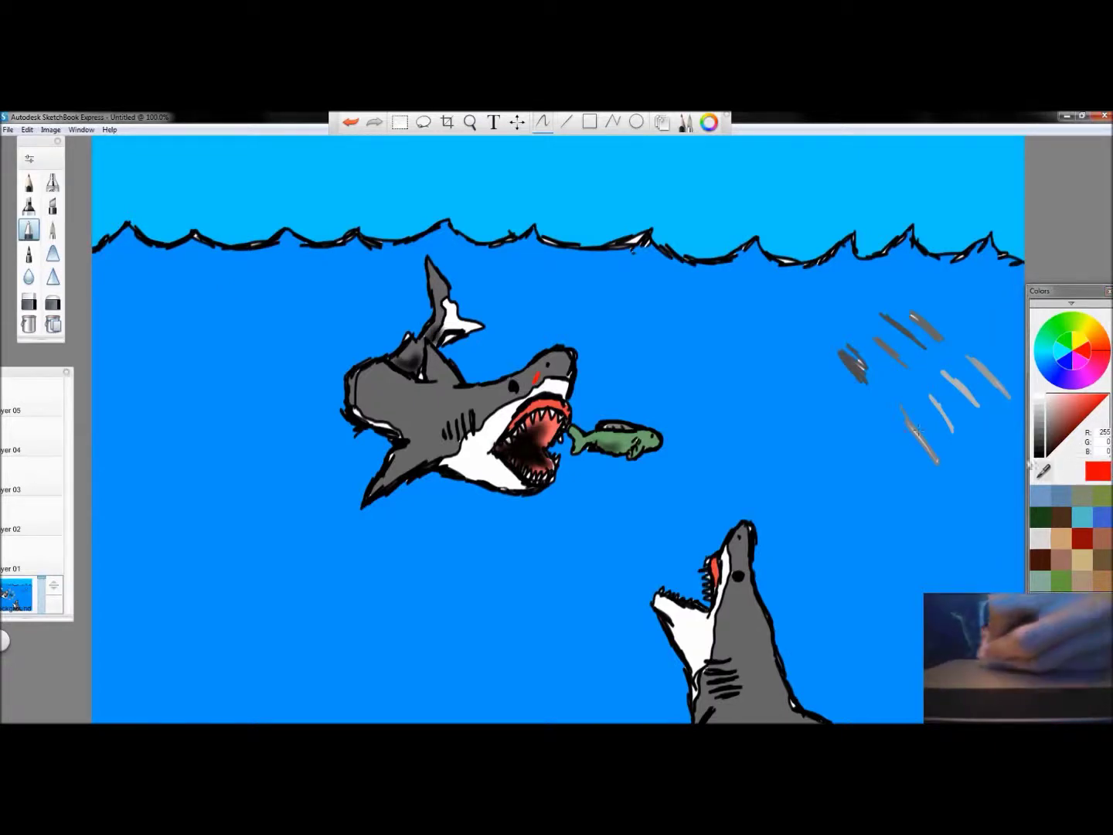
{"action": "left_click", "coordinate": [1040, 454]}
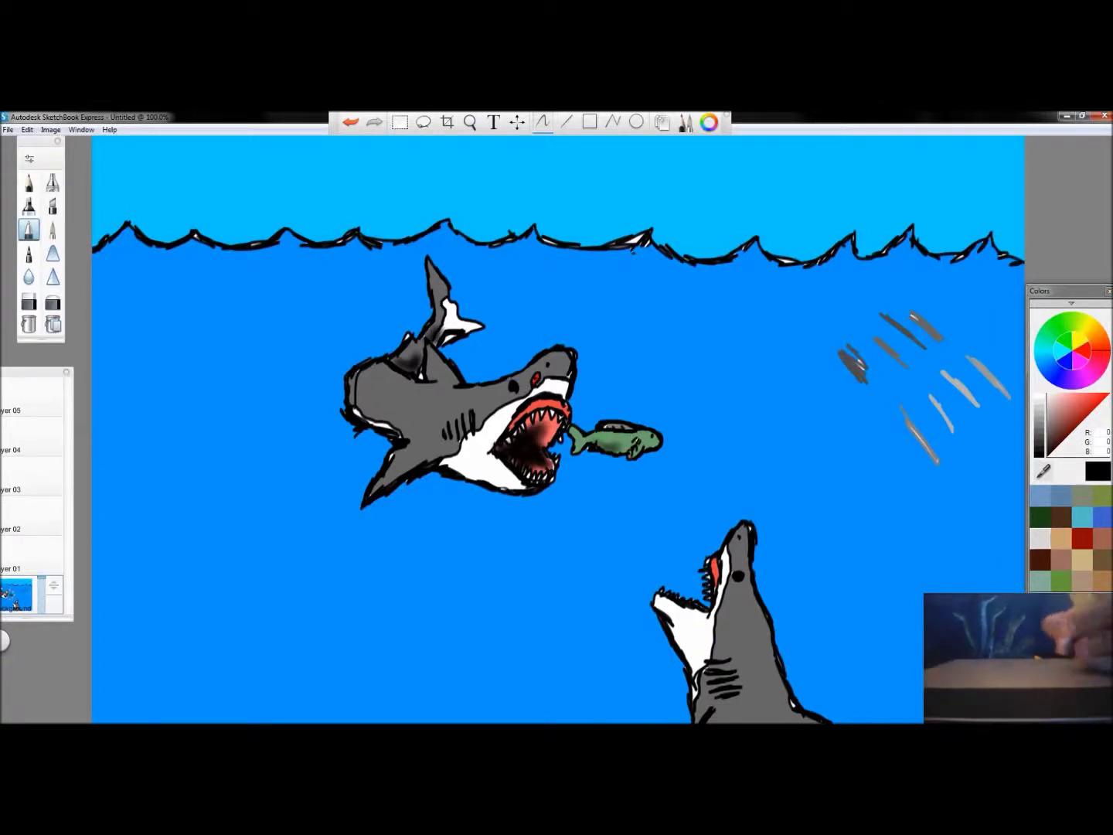
Erase small highlights into both sharks' black eyes with the eraser, adjusting the pencil and eraser brush settings
{"action": "double_click", "coordinate": [29, 183]}
{"action": "left_click_drag", "start_coordinate": [458, 500], "coordinate": [445, 504]}
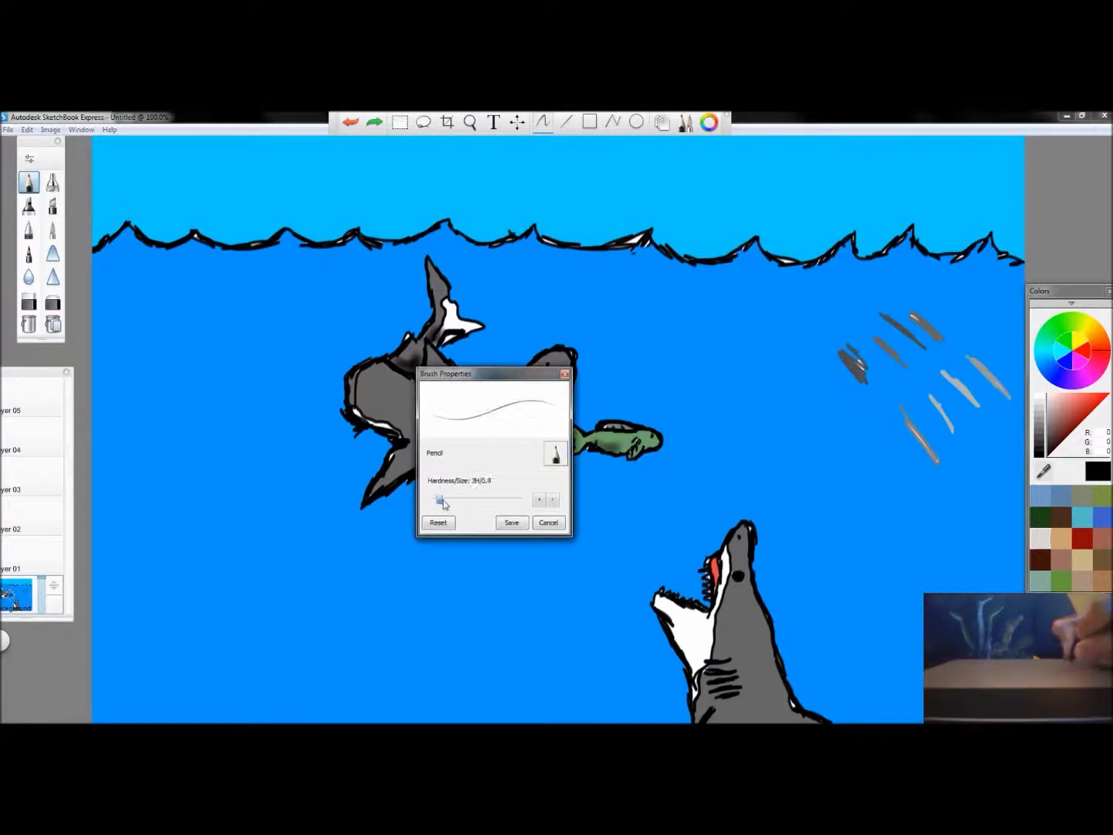
{"action": "left_click", "coordinate": [511, 522]}
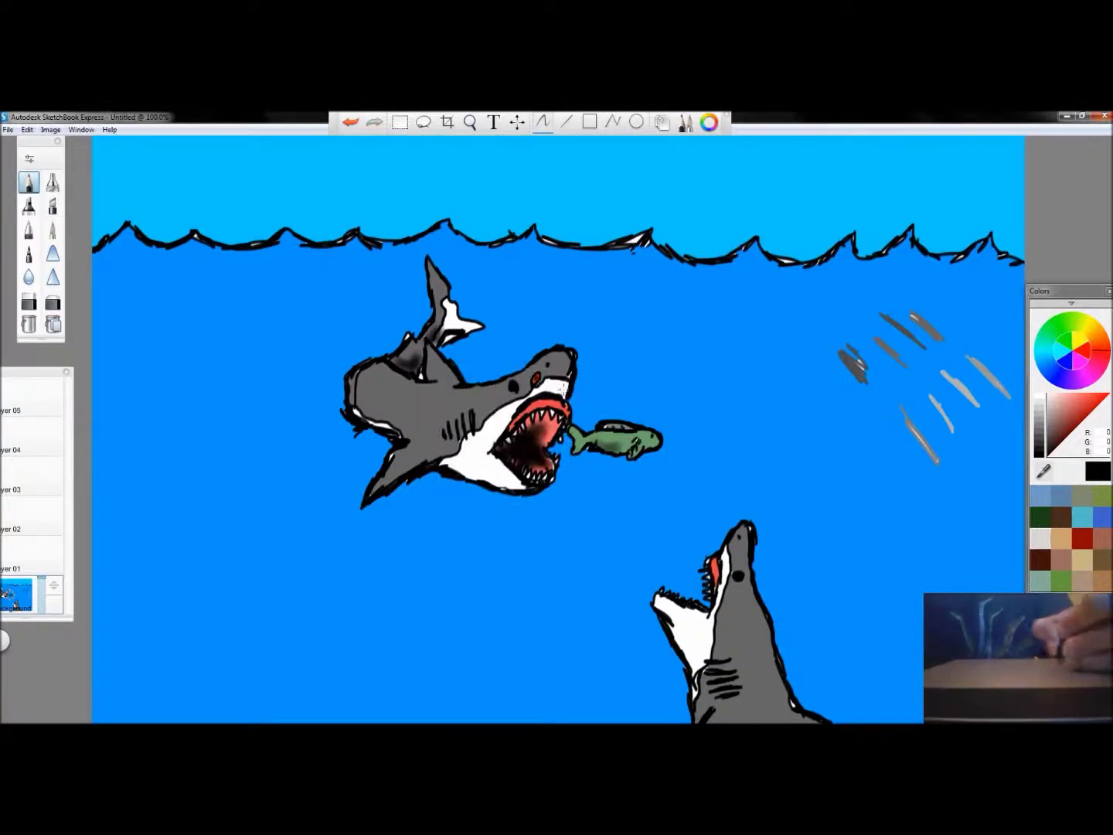
{"action": "left_click", "coordinate": [52, 303]}
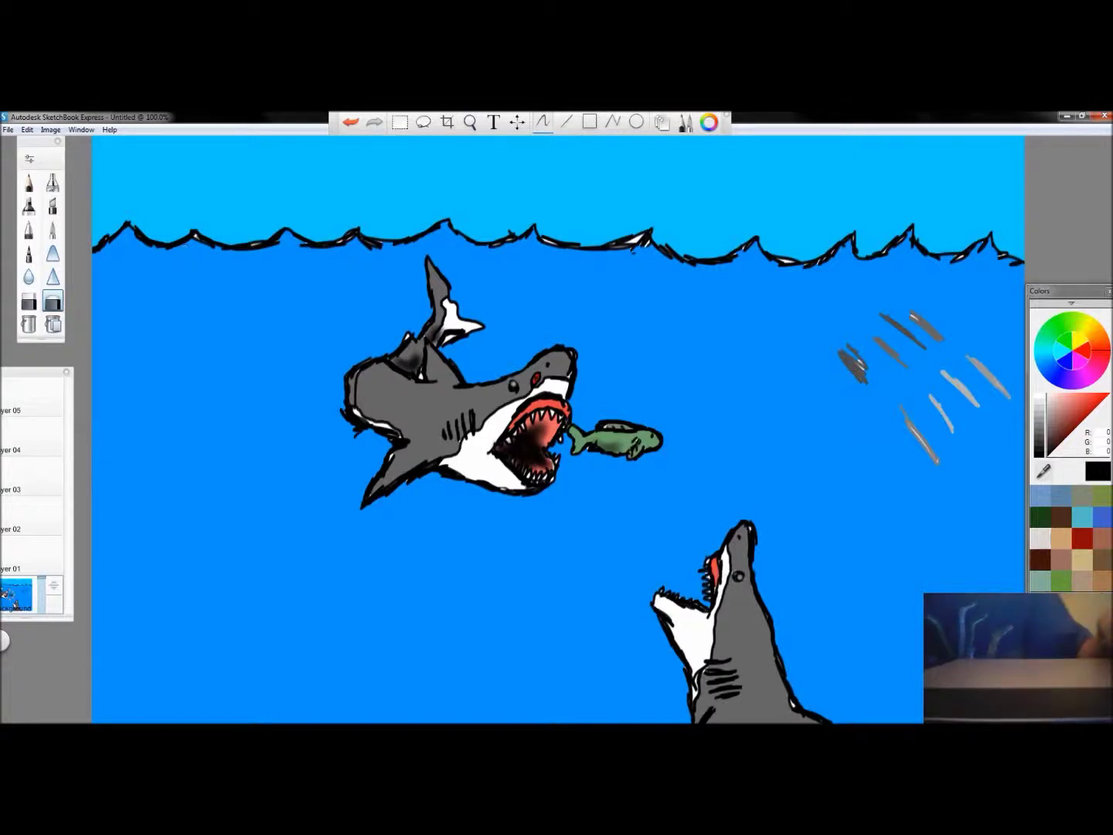
{"action": "left_click", "coordinate": [31, 160]}
{"action": "left_click_drag", "start_coordinate": [438, 499], "coordinate": [452, 543]}
{"action": "left_click", "coordinate": [512, 565]}
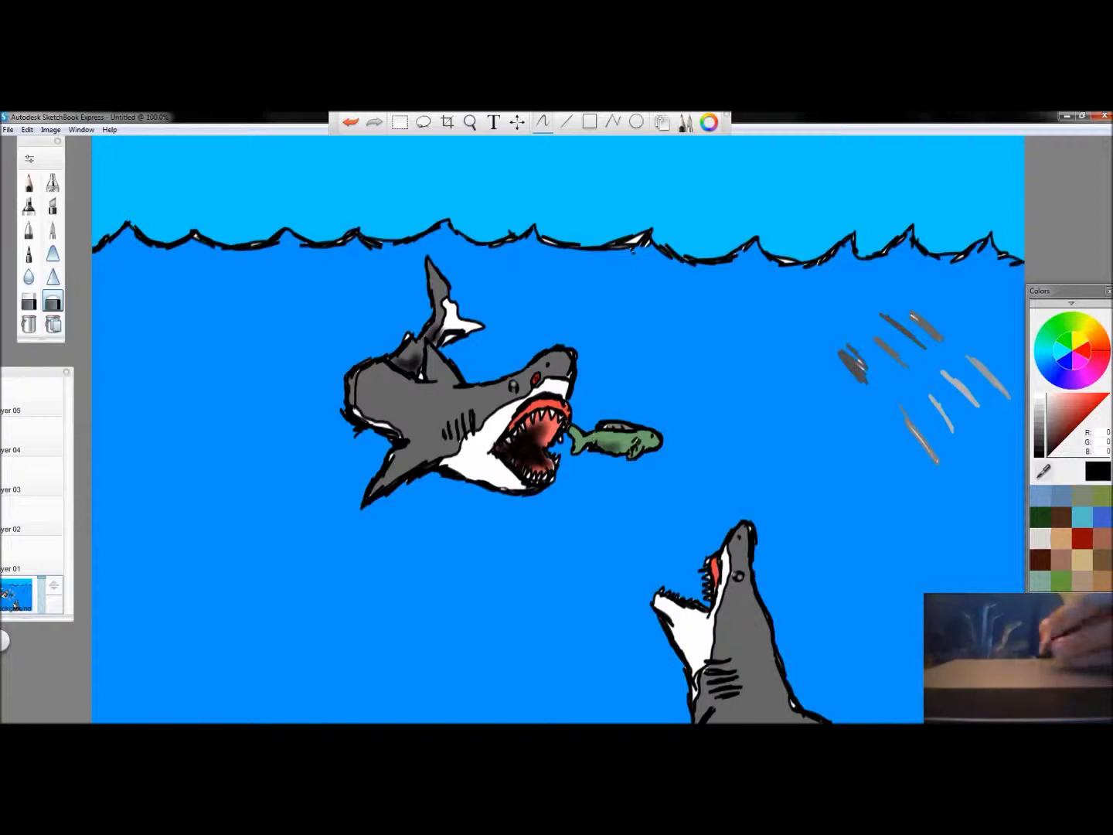
Refill the water below the wave line with a muted blue, RGB 44, 148, 213
{"action": "left_click", "coordinate": [1056, 353]}
{"action": "left_click", "coordinate": [1047, 360]}
{"action": "left_click", "coordinate": [1096, 399]}
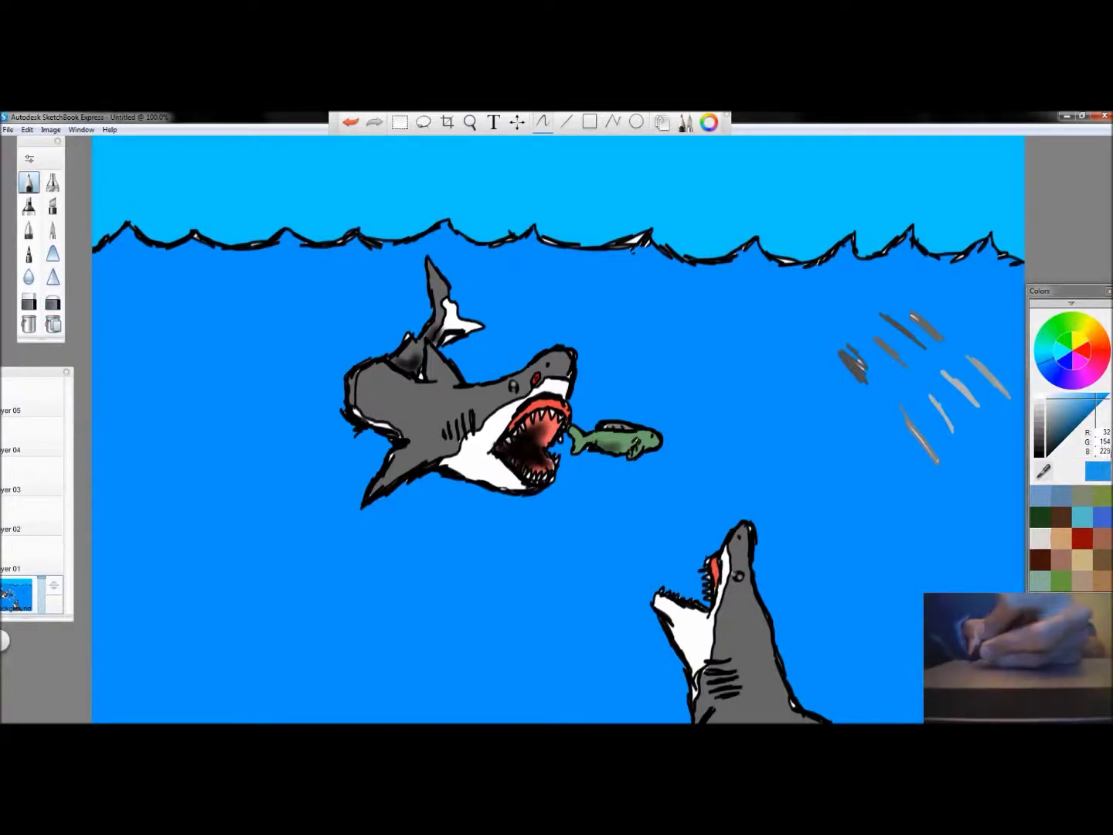
{"action": "left_click", "coordinate": [1092, 409]}
{"action": "left_click", "coordinate": [1089, 403]}
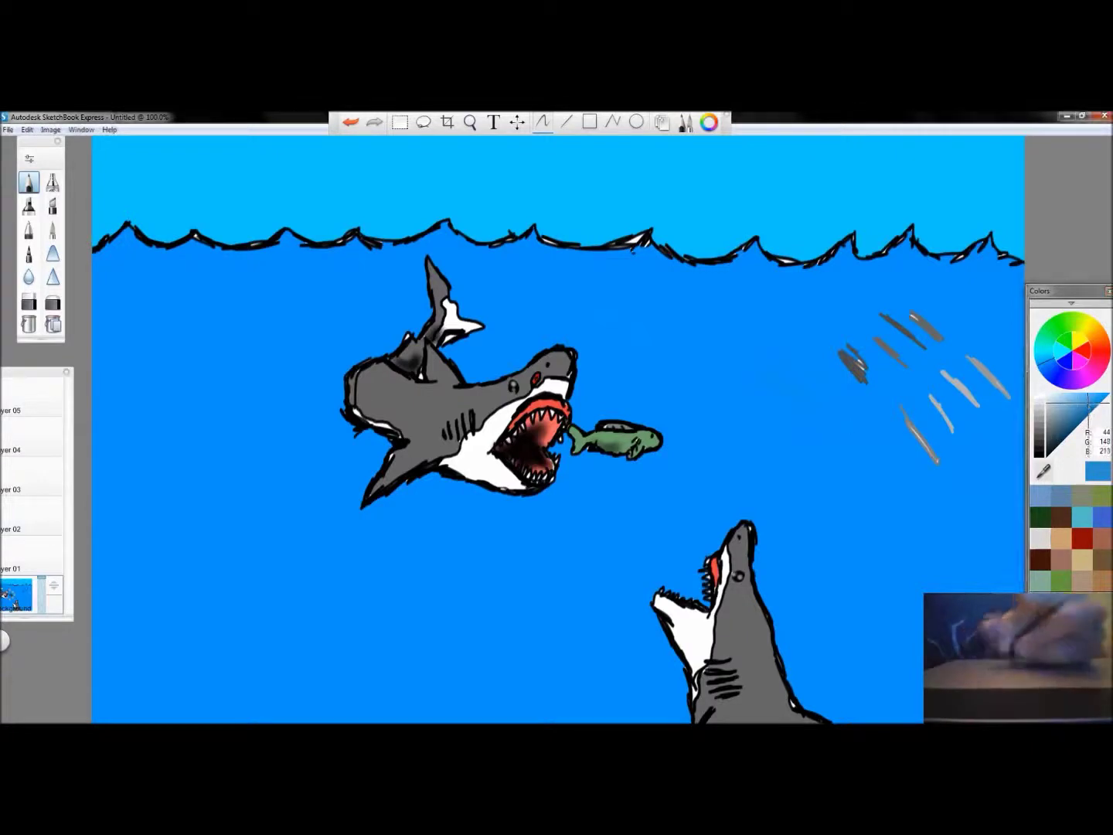
{"action": "left_click", "coordinate": [29, 205]}
{"action": "left_click_drag", "start_coordinate": [498, 268], "coordinate": [547, 279]}
{"action": "left_click", "coordinate": [29, 324]}
{"action": "left_click", "coordinate": [574, 283]}
{"action": "left_click", "coordinate": [352, 123]}
{"action": "left_click", "coordinate": [351, 126]}
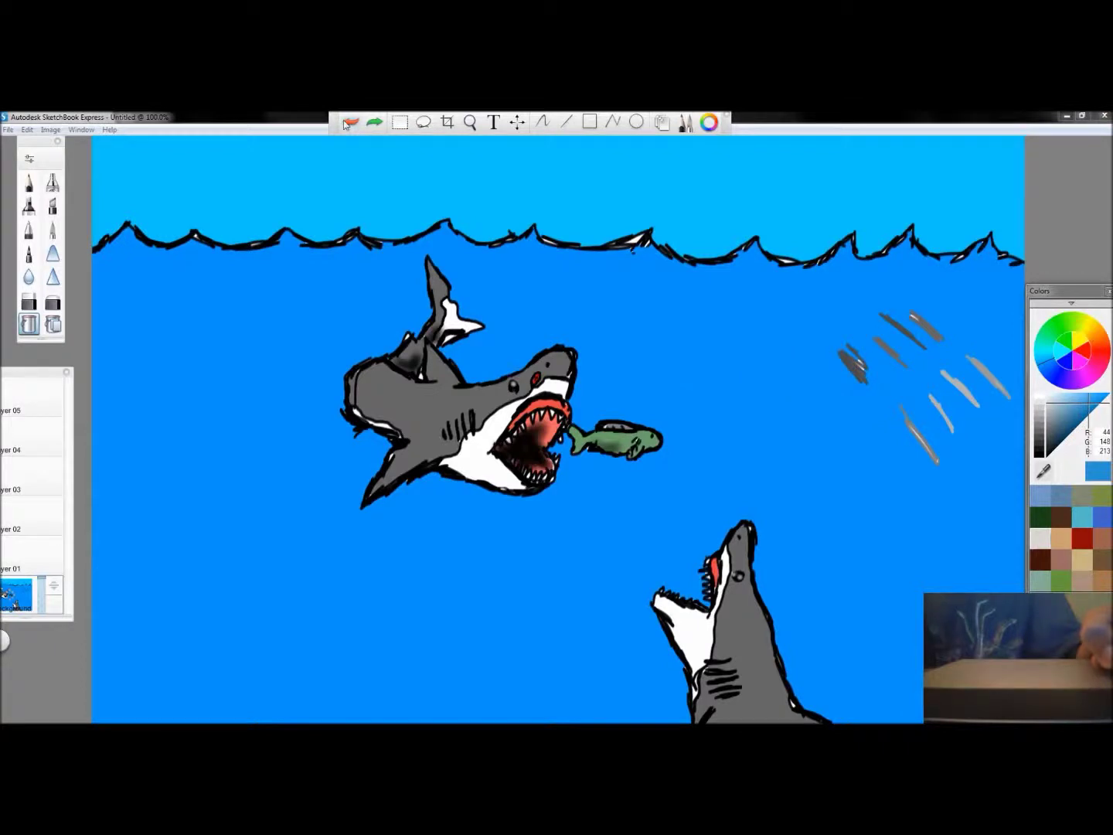
{"action": "left_click", "coordinate": [374, 122]}
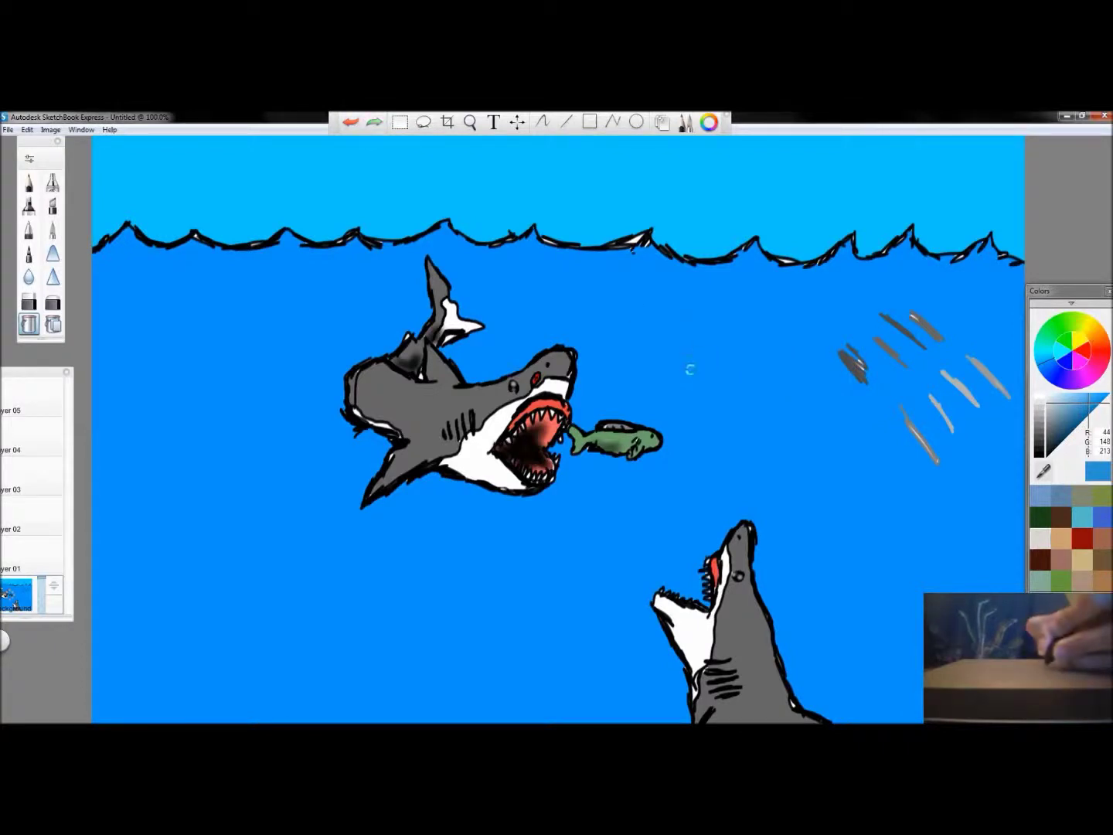
Check the brush properties of the airbrush and two other brushes
{"action": "double_click", "coordinate": [52, 182]}
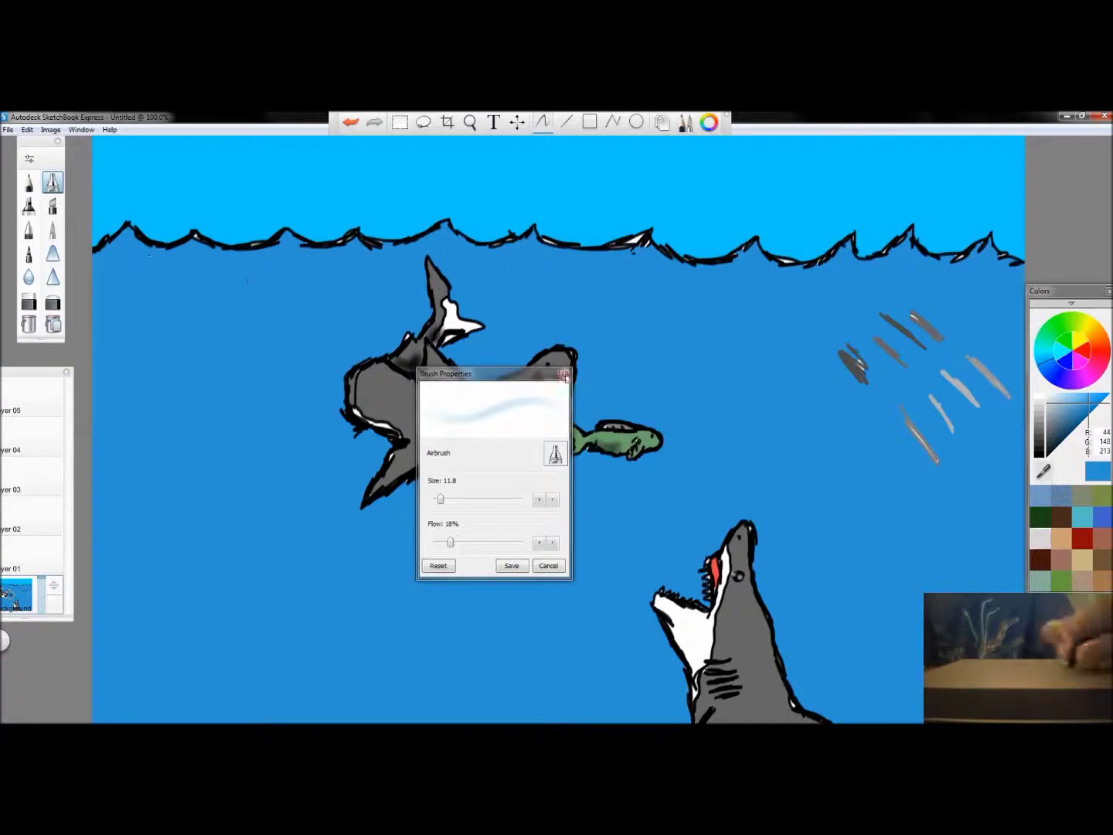
{"action": "left_click", "coordinate": [564, 376]}
{"action": "left_click", "coordinate": [29, 230]}
{"action": "double_click", "coordinate": [28, 229]}
{"action": "left_click", "coordinate": [565, 376]}
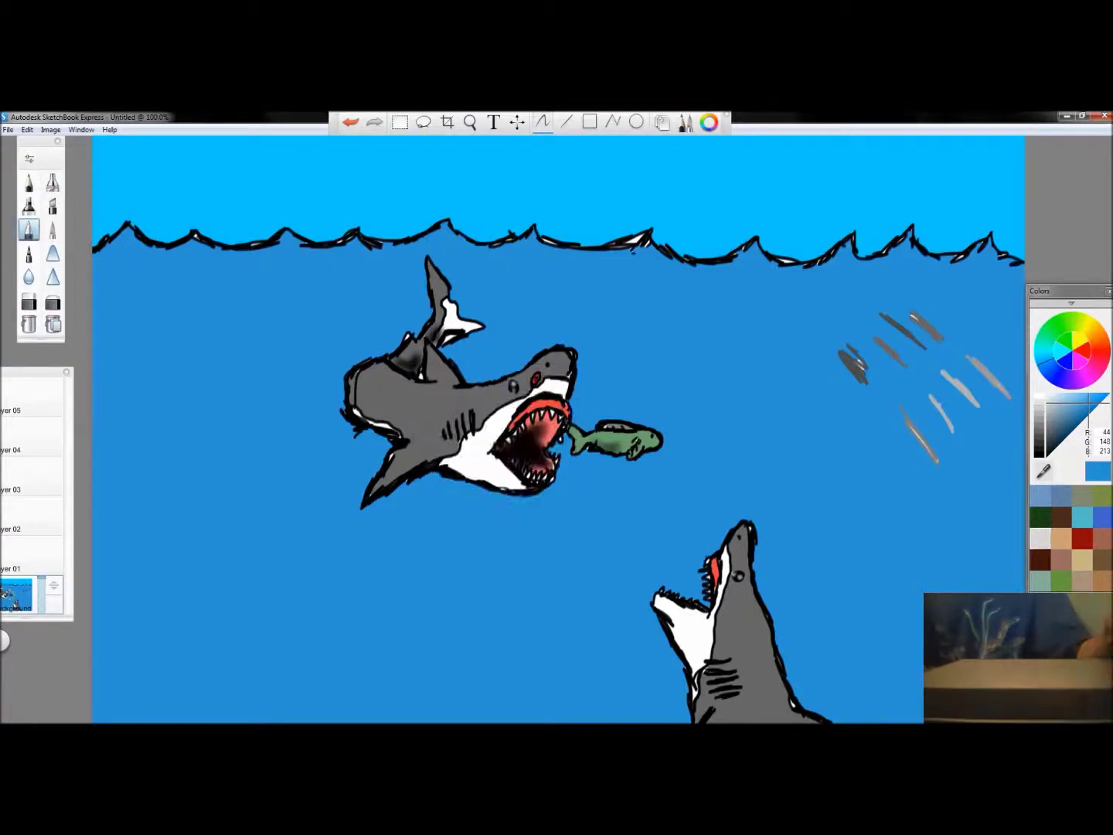
{"action": "left_click", "coordinate": [52, 230]}
{"action": "double_click", "coordinate": [52, 230]}
{"action": "left_click", "coordinate": [565, 376]}
Airbrush darker blue shading, RGB 58, 128, 172, along the underside of the waves near the right end of the sea surface
{"action": "mouse_move", "coordinate": [850, 365]}
{"action": "left_mouse_down"}
{"action": "mouse_move", "coordinate": [987, 388]}
{"action": "mouse_move", "coordinate": [897, 326]}
{"action": "left_mouse_up"}
{"action": "left_click", "coordinate": [52, 183]}
{"action": "left_click", "coordinate": [1079, 409]}
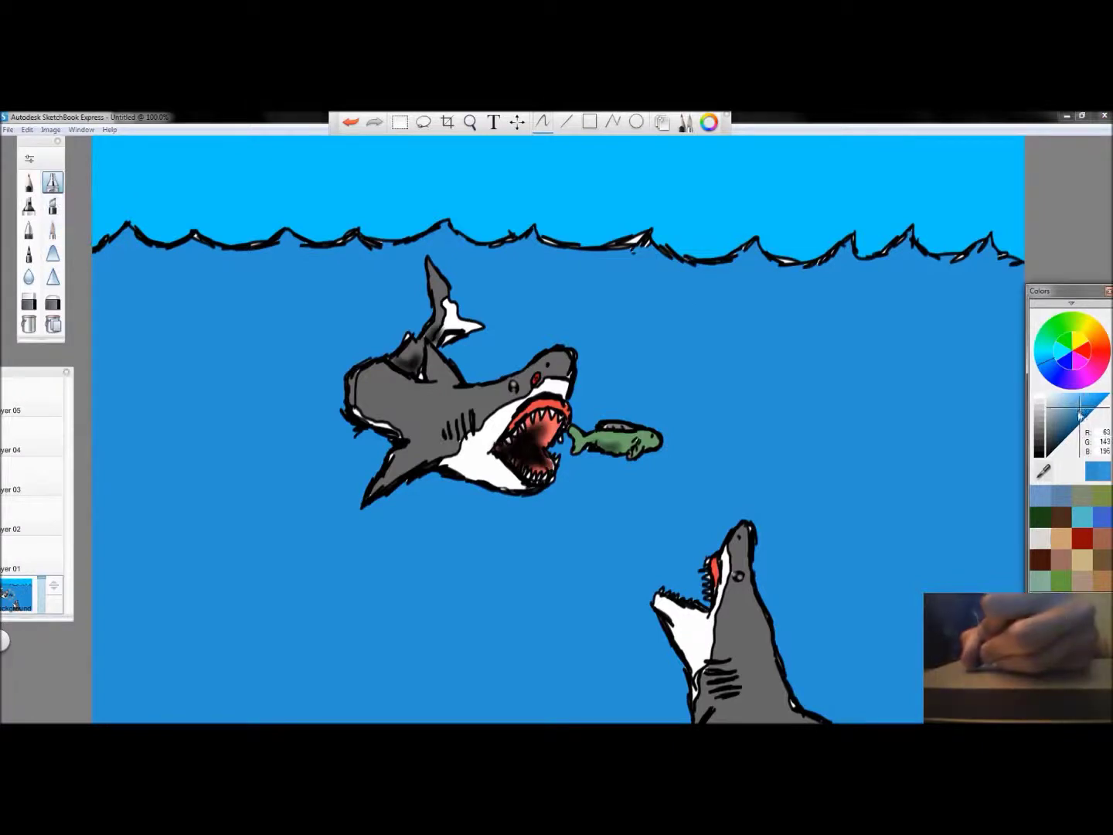
{"action": "left_click_drag", "start_coordinate": [1081, 415], "coordinate": [1093, 415]}
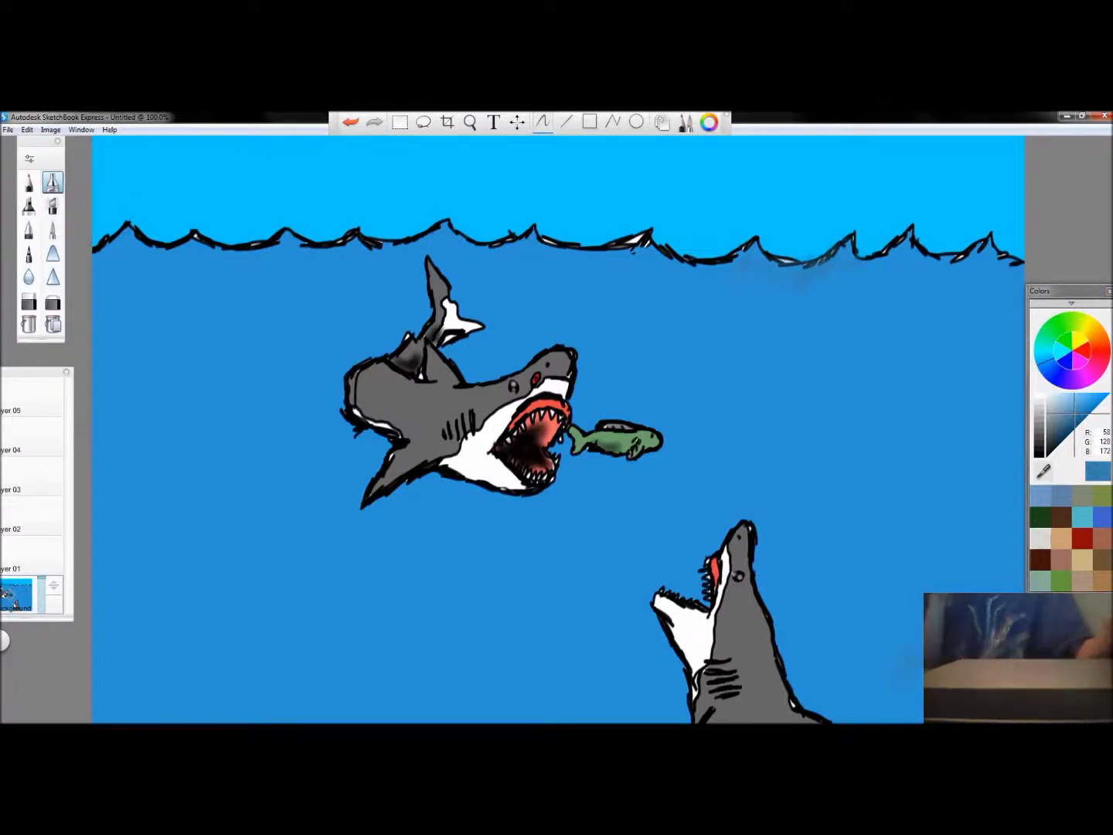
Paint two round bubbles in pale blue, RGB 88, 157, 199, below the right-hand waves and erase small curved highlights into them
{"action": "left_click", "coordinate": [638, 122]}
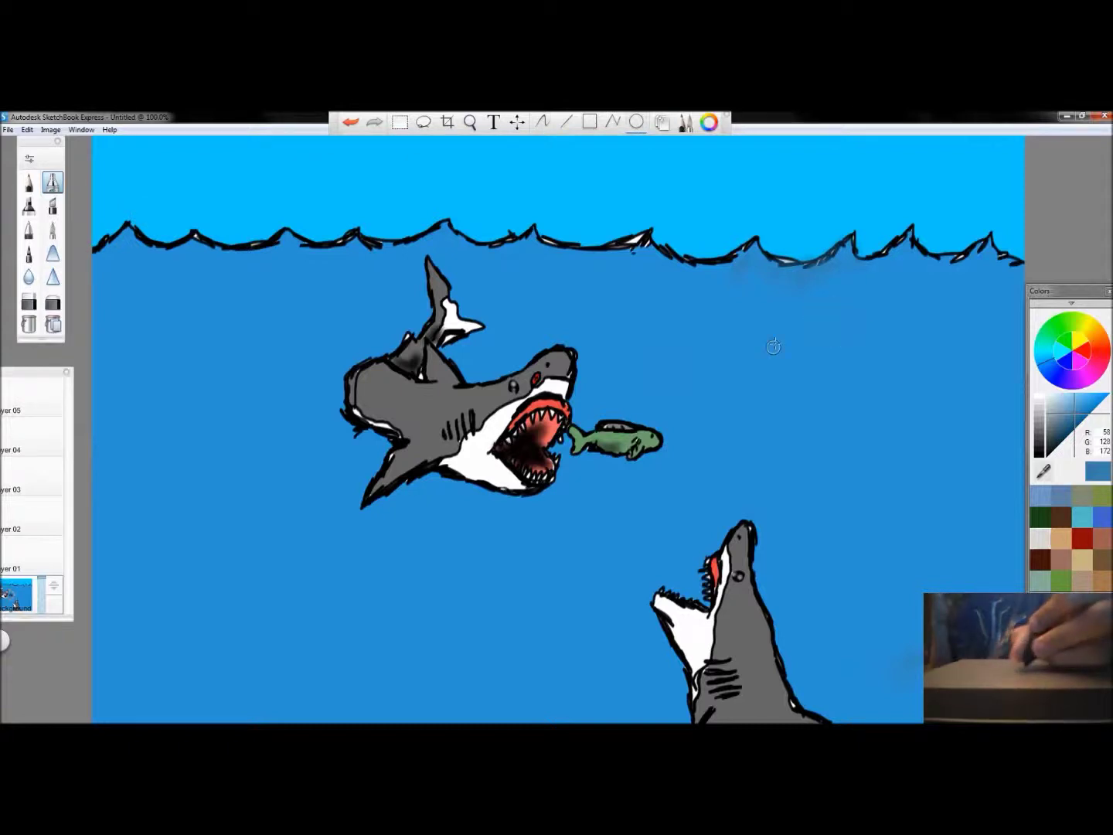
{"action": "left_click", "coordinate": [1073, 406]}
{"action": "left_click", "coordinate": [28, 324]}
{"action": "left_click", "coordinate": [829, 317]}
{"action": "left_click_drag", "start_coordinate": [824, 303], "coordinate": [805, 308]}
{"action": "left_click", "coordinate": [52, 303]}
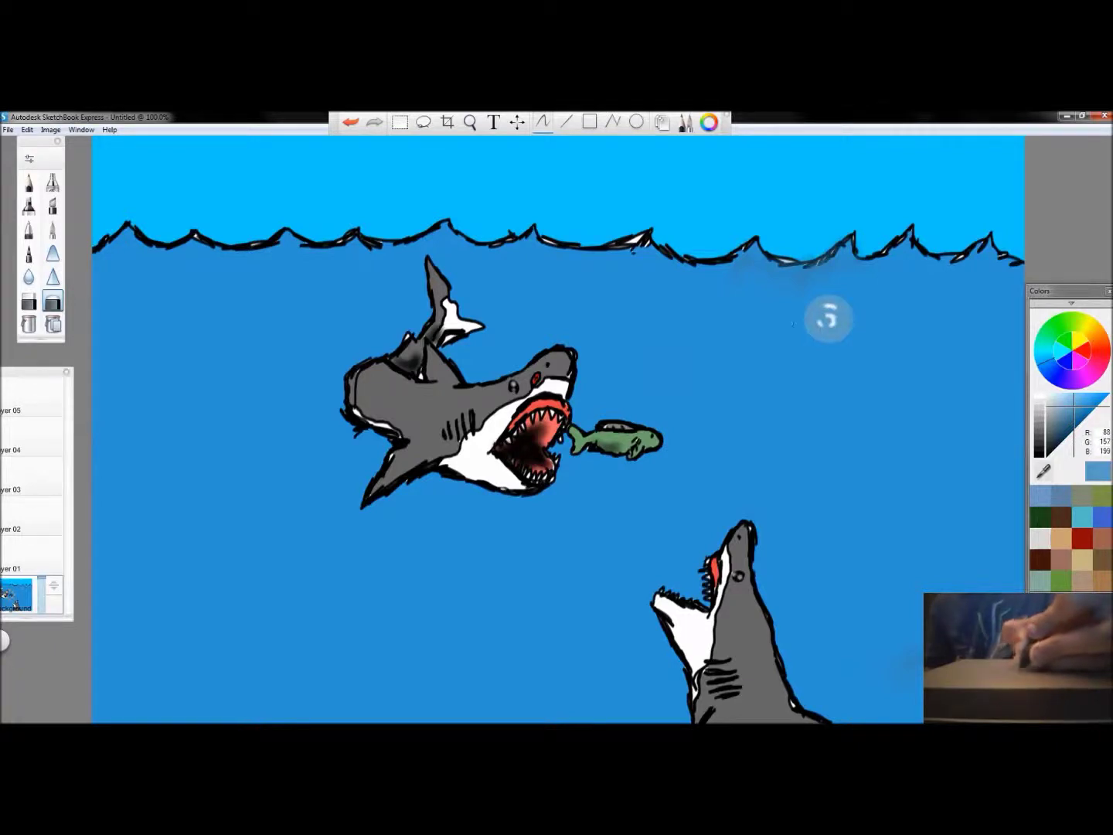
{"action": "left_click", "coordinate": [736, 338]}
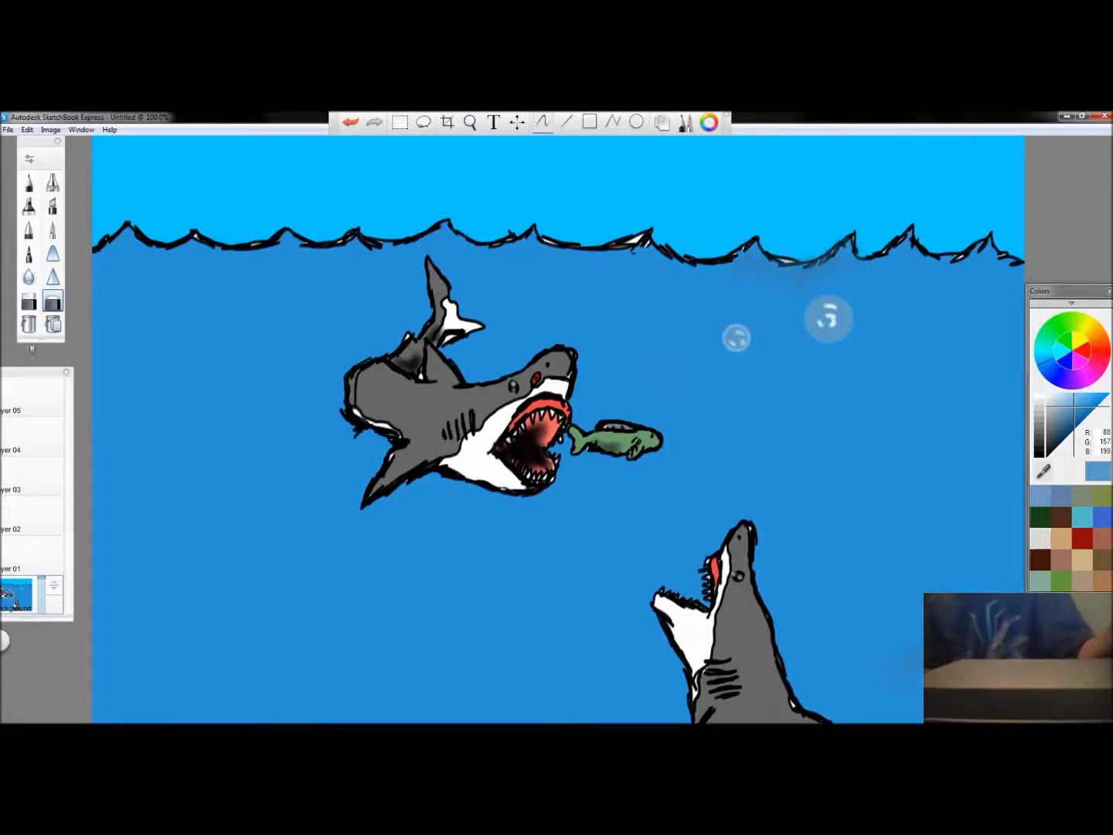
Add the title FRENZY on Layer 01 in black Bad Coma, size 72, and place it just above the second shark's snout
{"action": "left_click", "coordinate": [21, 546]}
{"action": "left_click", "coordinate": [493, 123]}
{"action": "left_click", "coordinate": [528, 356]}
{"action": "left_click", "coordinate": [528, 368]}
{"action": "scroll", "coordinate": [530, 370], "scroll_direction": "up", "scroll_amount": 10}
{"action": "left_click", "coordinate": [468, 398]}
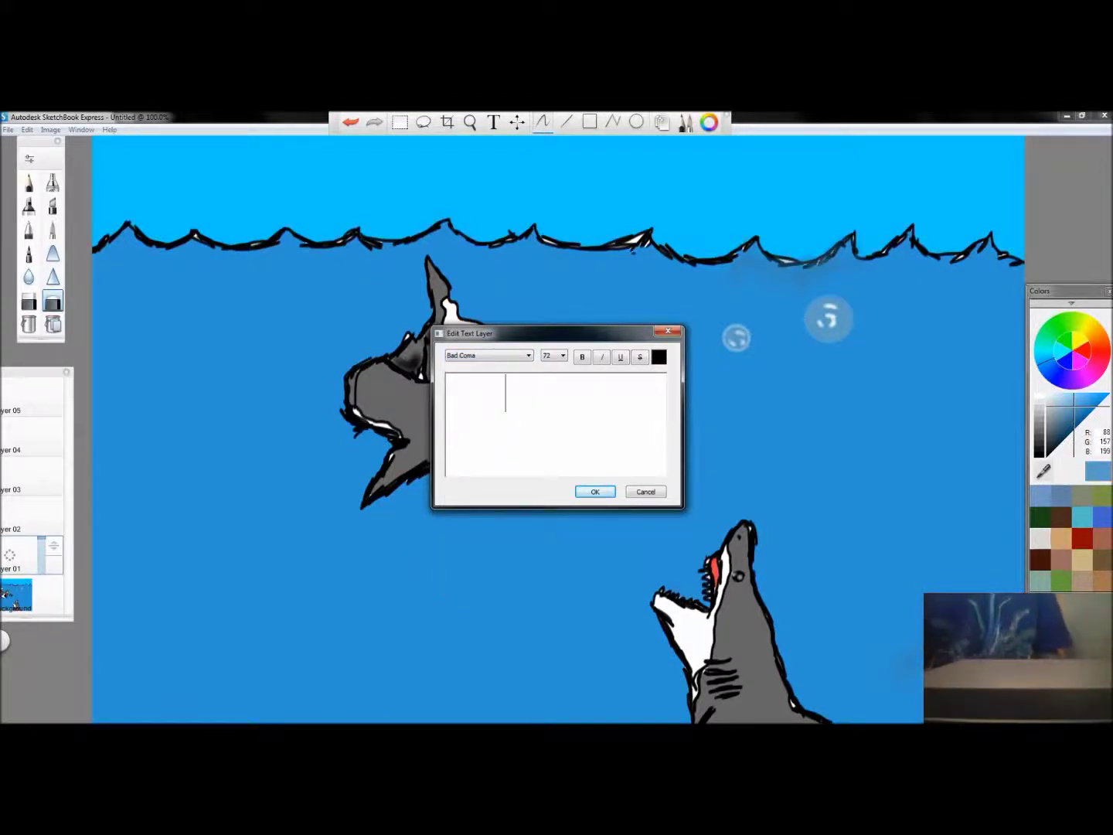
{"action": "key", "text": "Caps_Lock"}
{"action": "type", "text": "FRENZY"}
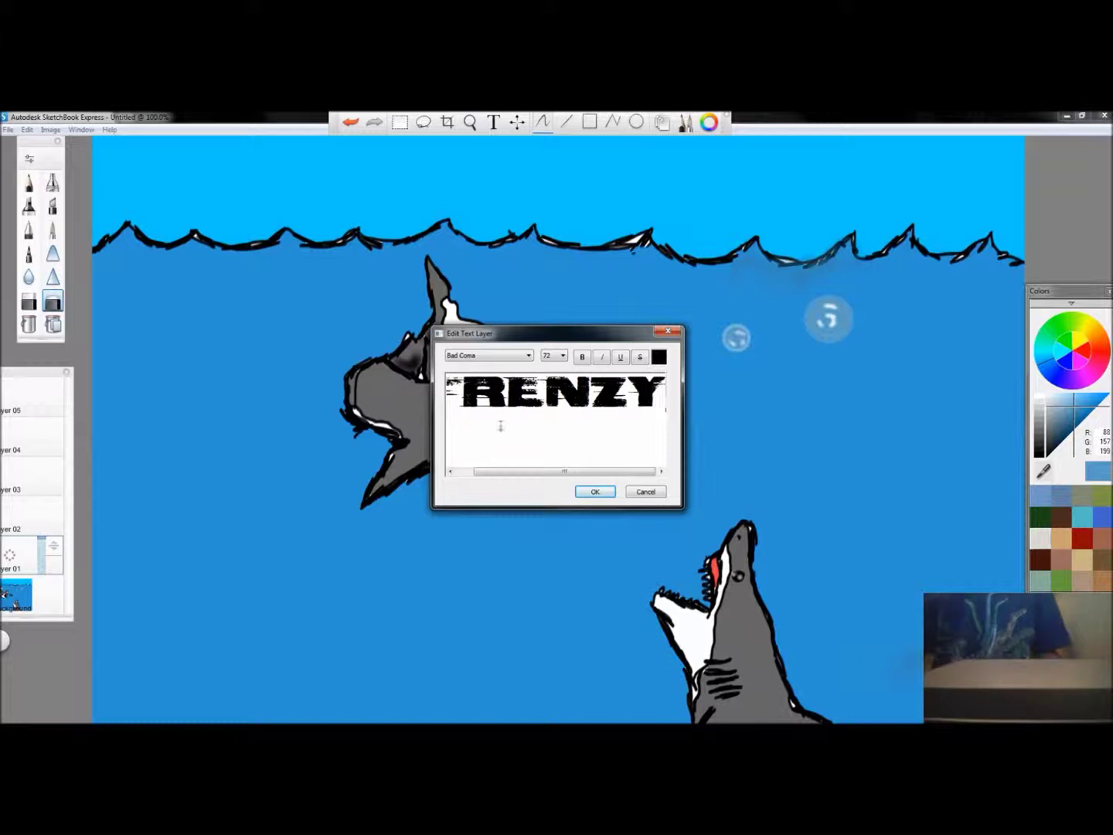
{"action": "left_click", "coordinate": [580, 495]}
{"action": "left_click_drag", "start_coordinate": [605, 387], "coordinate": [864, 448]}
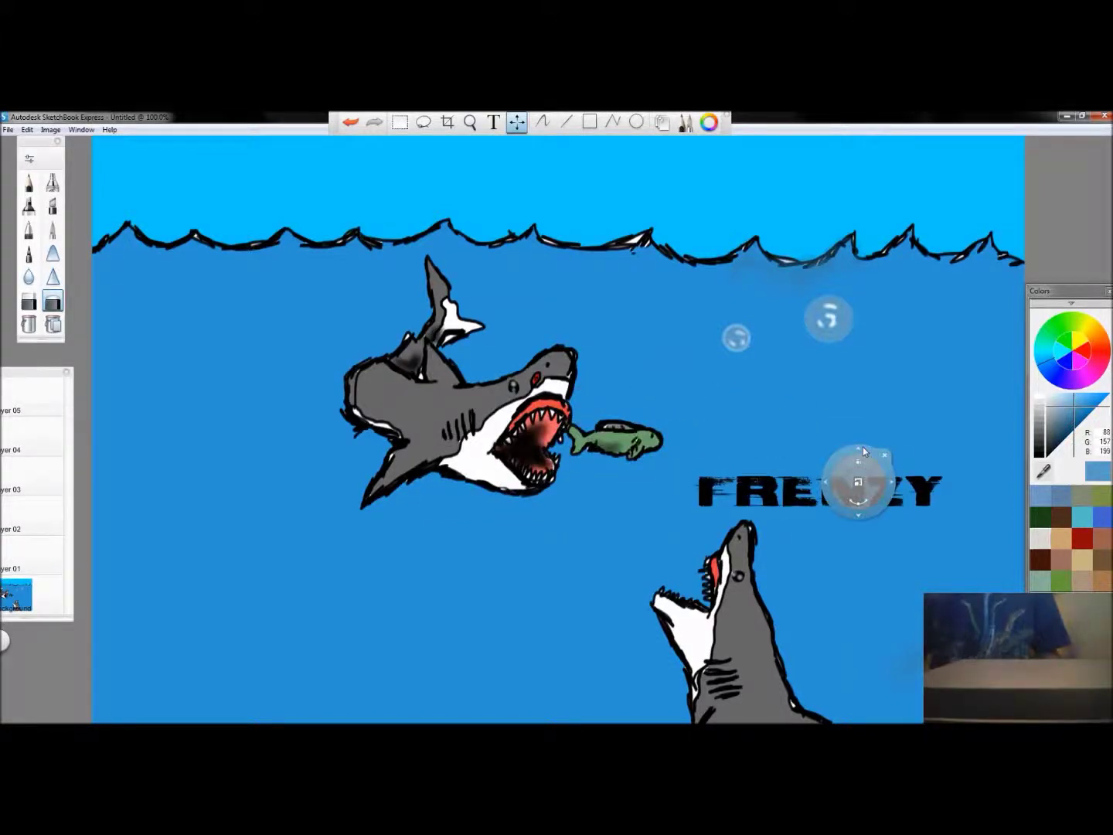
{"action": "left_click", "coordinate": [551, 472]}
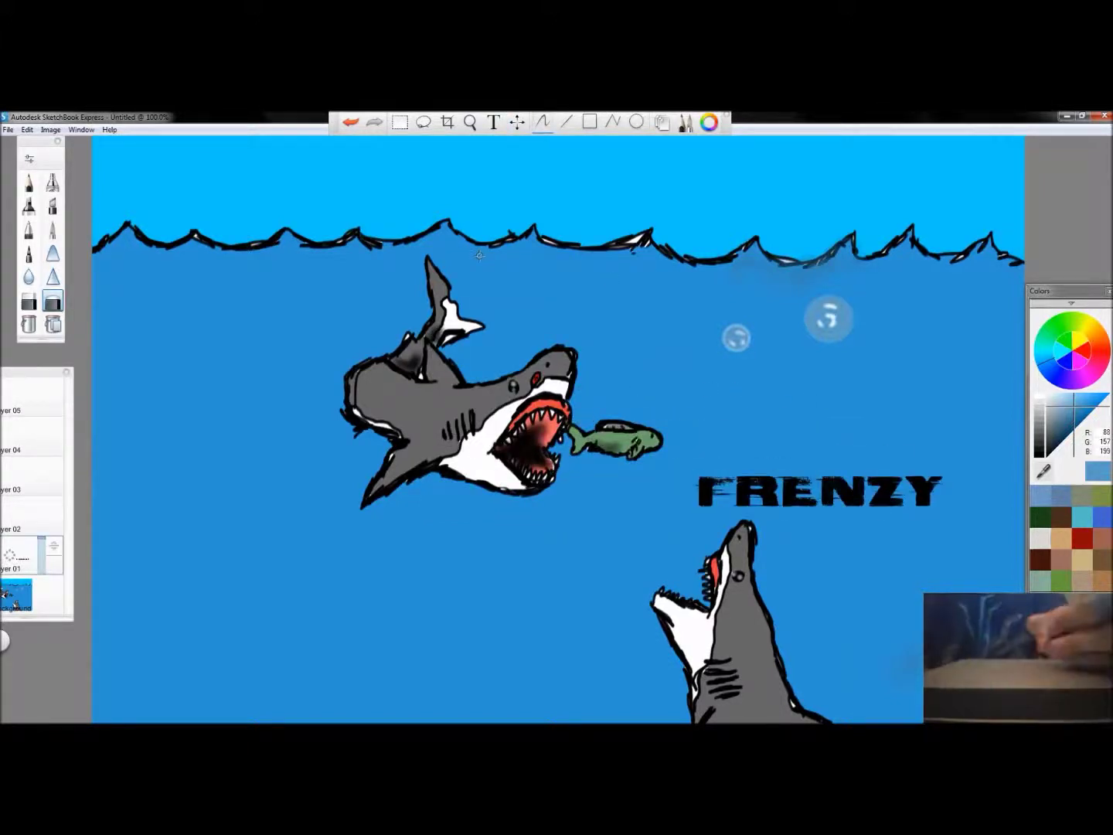